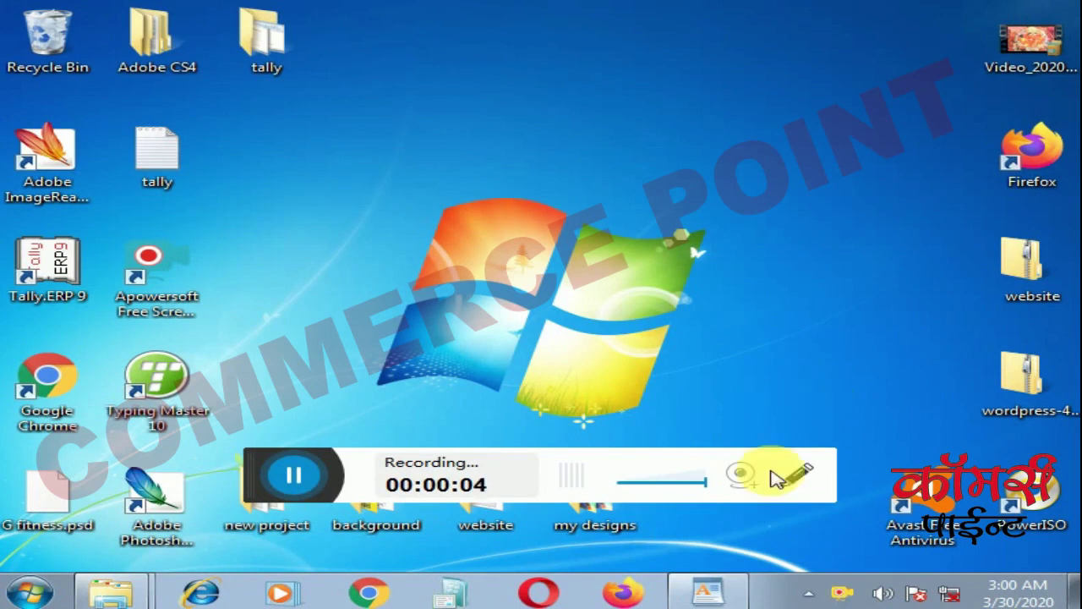
# - Check the Unit-1 topic outline in WordPad, minimize the document and launch Tally.ERP 9
pyautogui.click(723, 596)
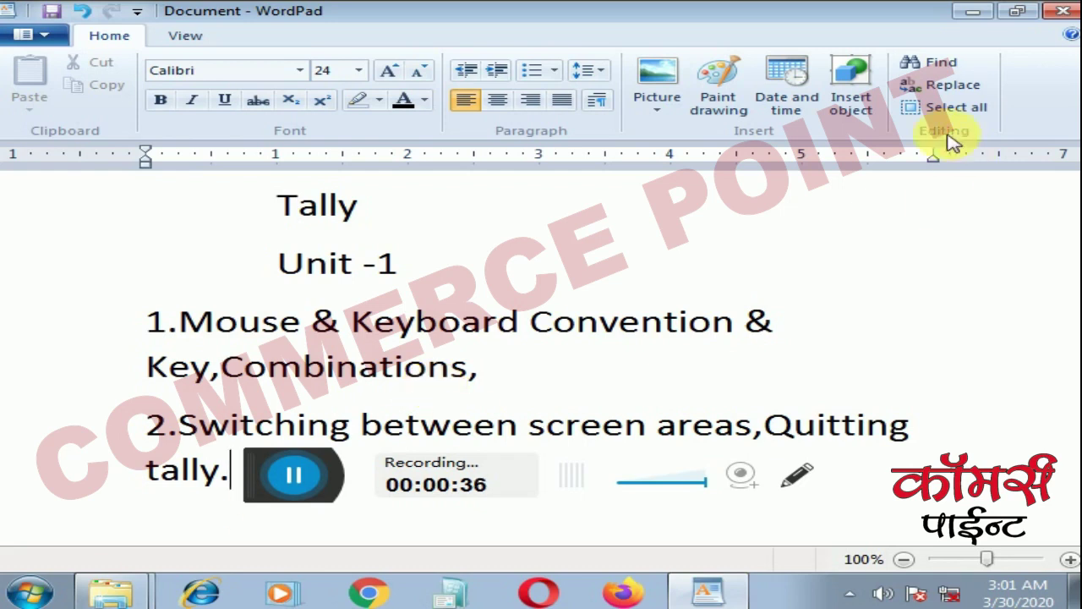
pyautogui.click(974, 14)
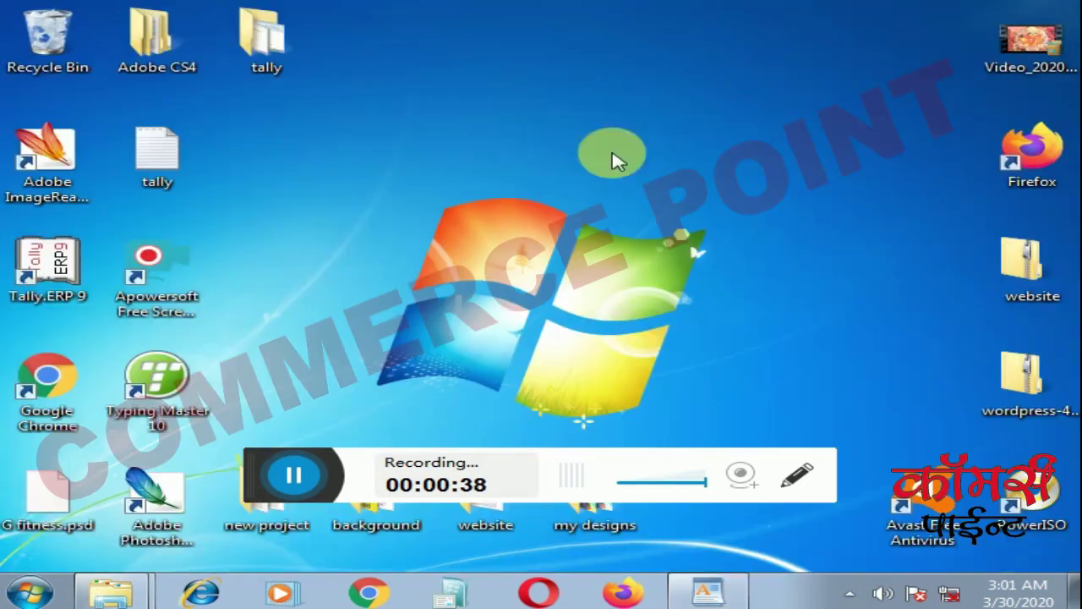
pyautogui.doubleClick(38, 266)
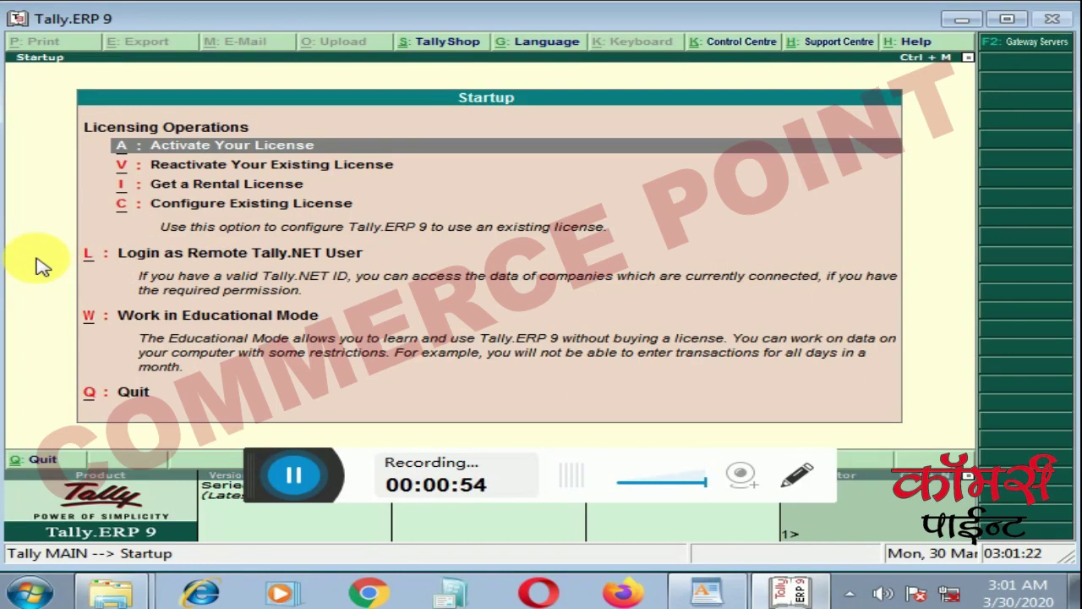
# - Switch to the WordPad outline and add the note "Esc =back" below the second topic
pyautogui.click(709, 593)
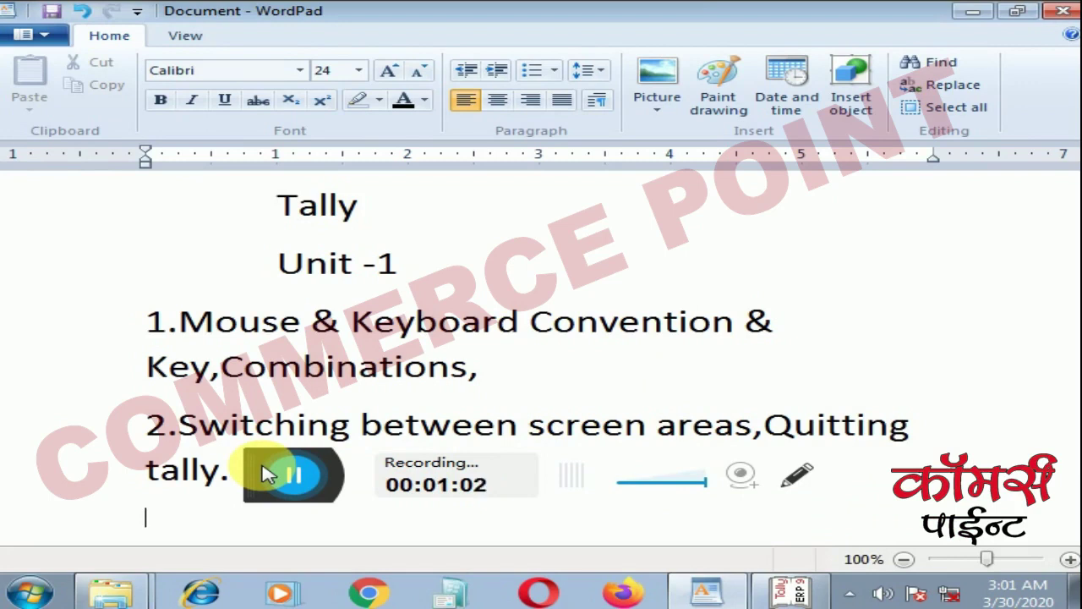
pyautogui.write('Esc ')
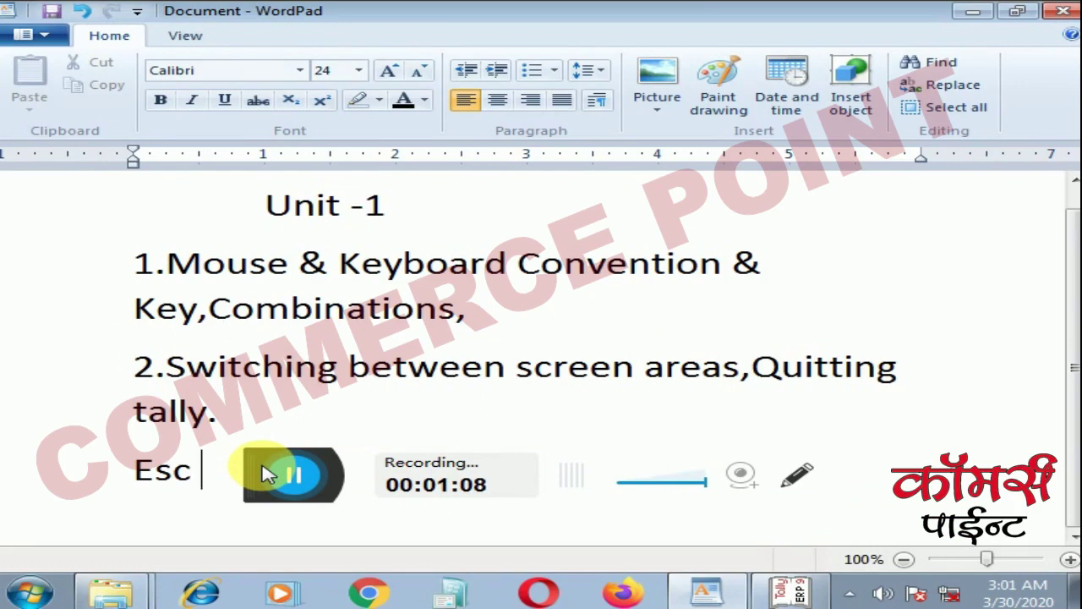
pyautogui.write('=back')
pyautogui.scroll(1, 254, 309)
pyautogui.scroll(-1, 245, 325)
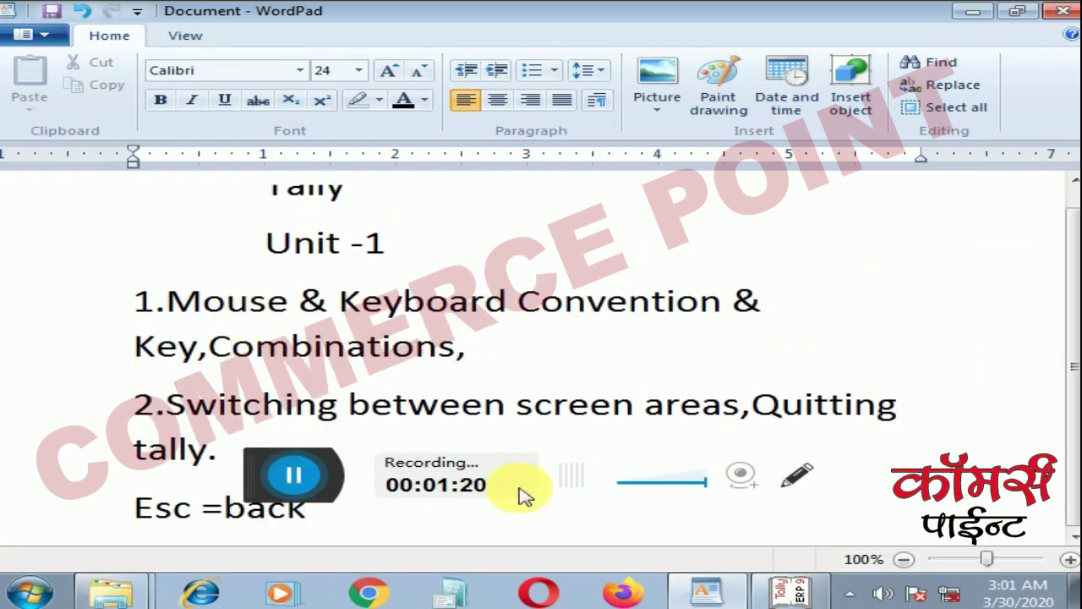
# - Make room beneath the "Esc =back" note with blank lines and write "Enter=" on the line directly below it
pyautogui.press('Return')
pyautogui.press('Return')
pyautogui.press('Return')
pyautogui.press('Return')
pyautogui.press('Return')
pyautogui.press('Return')
pyautogui.press('Return')
pyautogui.press('Return')
pyautogui.press('Return')
pyautogui.press('Return')
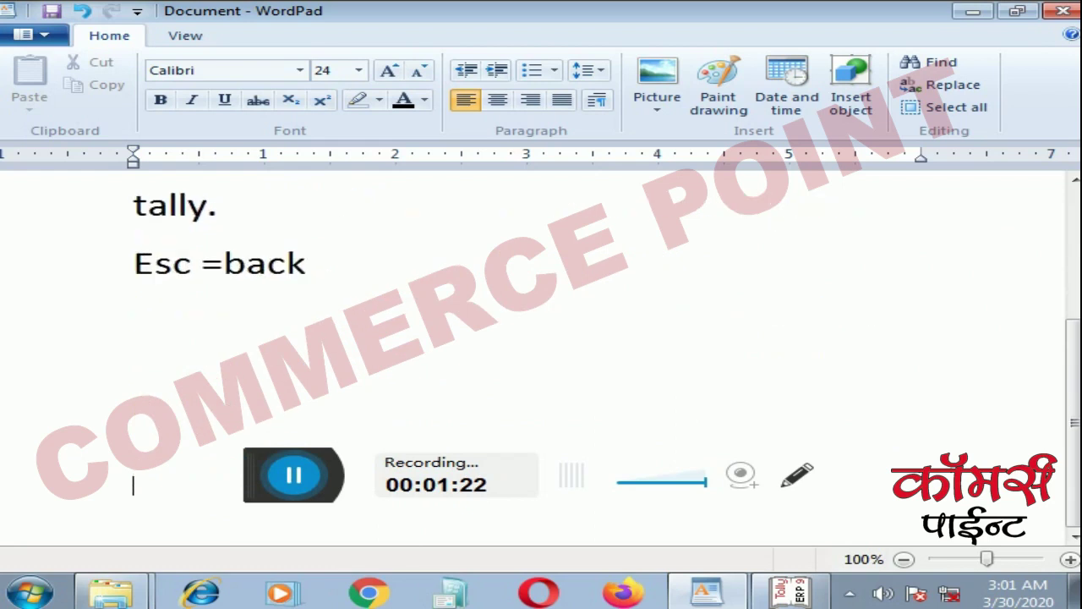
pyautogui.press('Up')
pyautogui.press('Up')
pyautogui.press('Up')
pyautogui.press('Up')
pyautogui.press('Up')
pyautogui.press('Up')
pyautogui.press('Up')
pyautogui.press('Up')
pyautogui.press('Up')
pyautogui.press('Up')
pyautogui.press('Right')
pyautogui.press('Right')
pyautogui.press('Right')
pyautogui.press('Right')
pyautogui.press('Right')
pyautogui.press('Right')
pyautogui.press('Right')
pyautogui.press('Right')
pyautogui.press('Right')
pyautogui.press('Right')
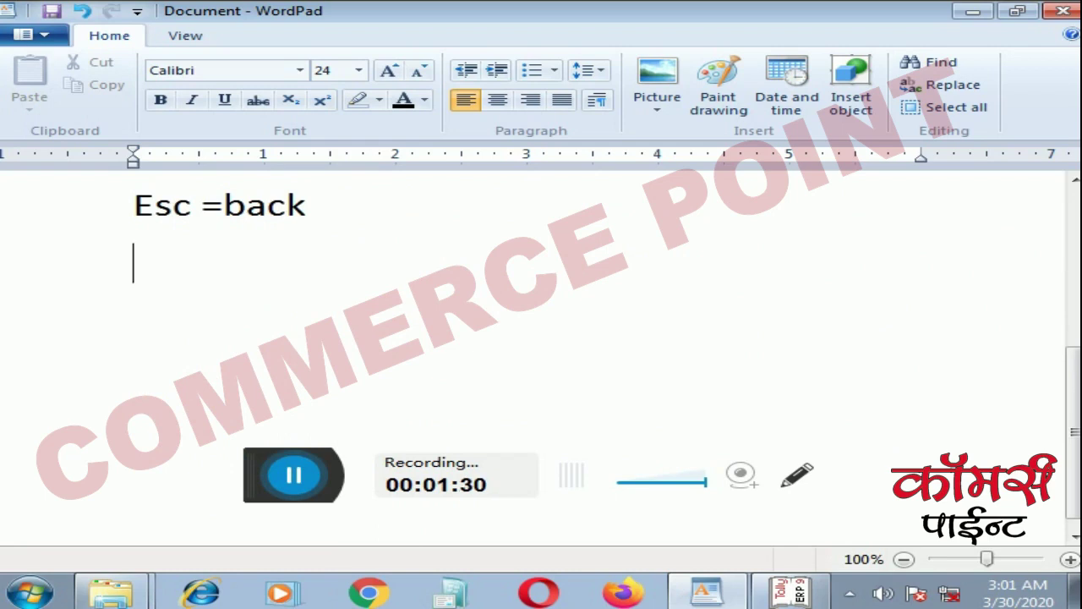
pyautogui.write('Enter=')
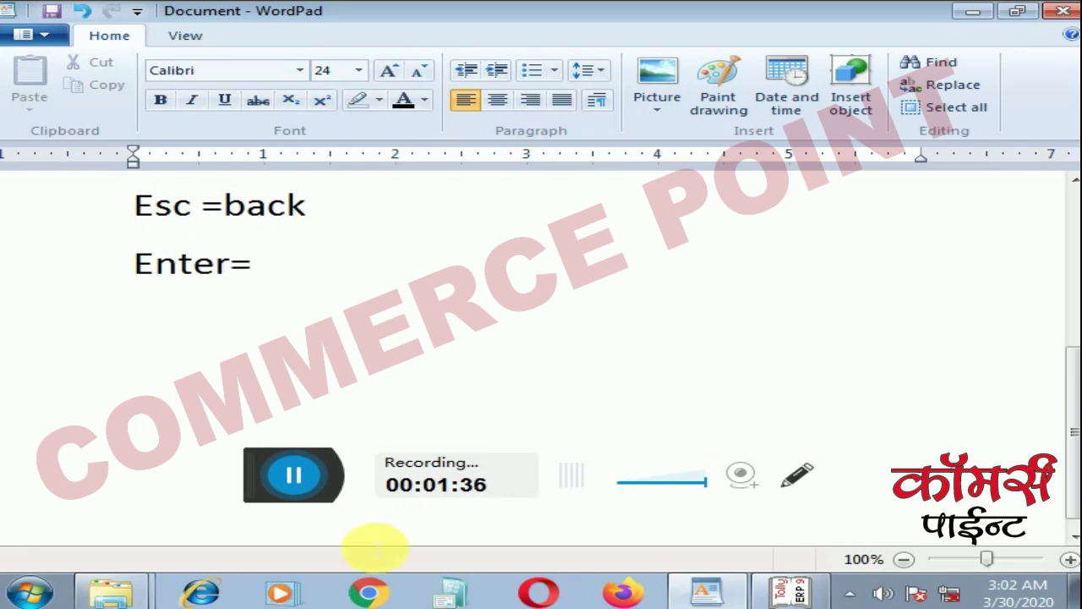
# - Switch to Tally.ERP 9, start quitting from the Startup screen, decline, and proceed to the Gateway of Tally
pyautogui.click(791, 592)
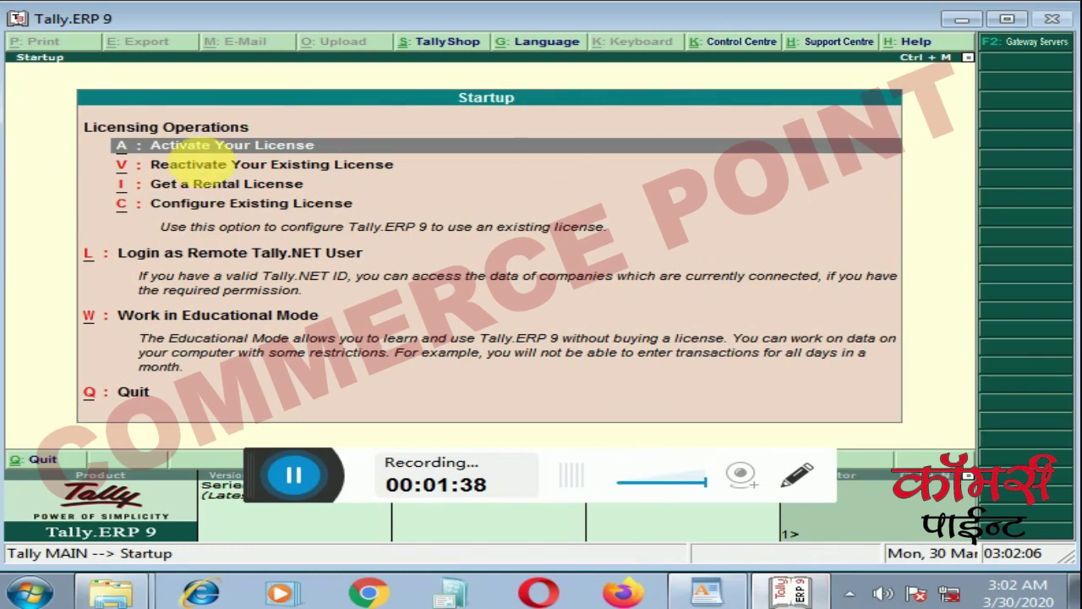
pyautogui.press('Escape')
pyautogui.press('n')
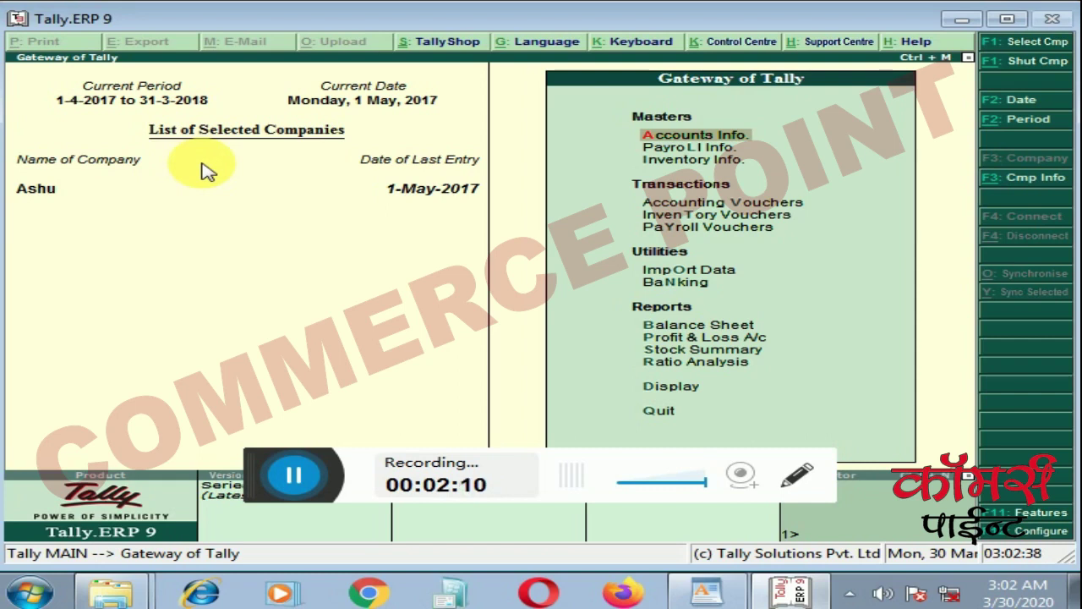
# - Open the single Ledger Creation form from Accounts Info and back out to the Gateway of Tally
pyautogui.click(695, 137)
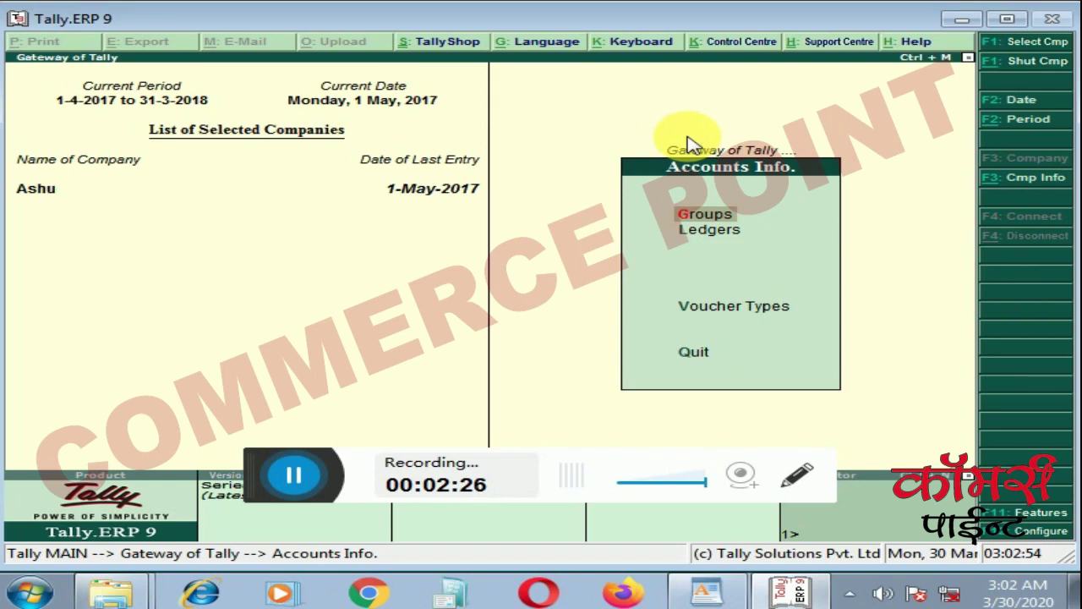
pyautogui.press('Down')
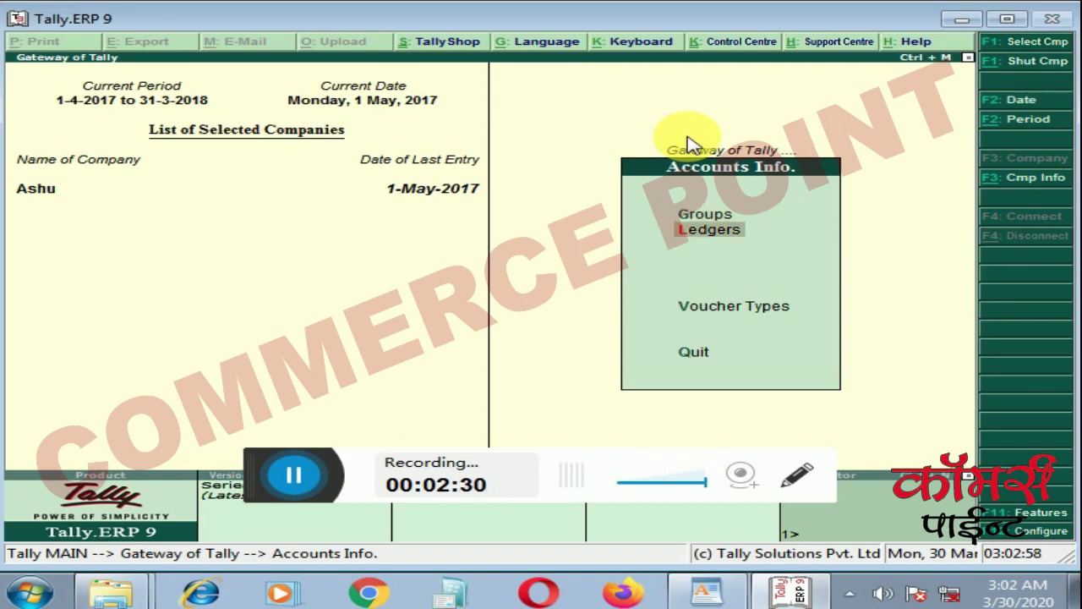
pyautogui.press('Return')
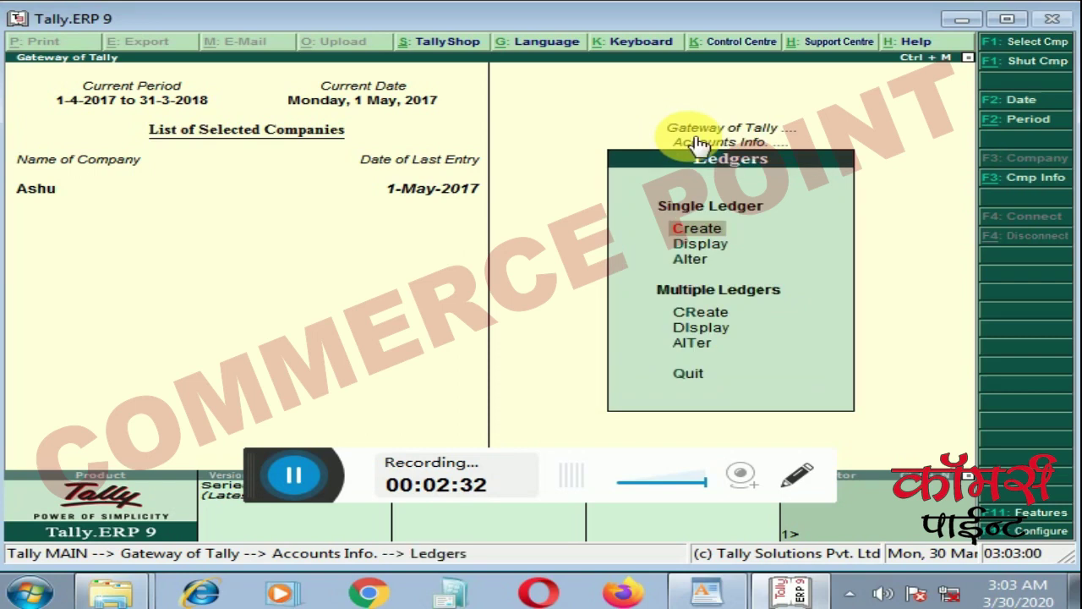
pyautogui.press('Return')
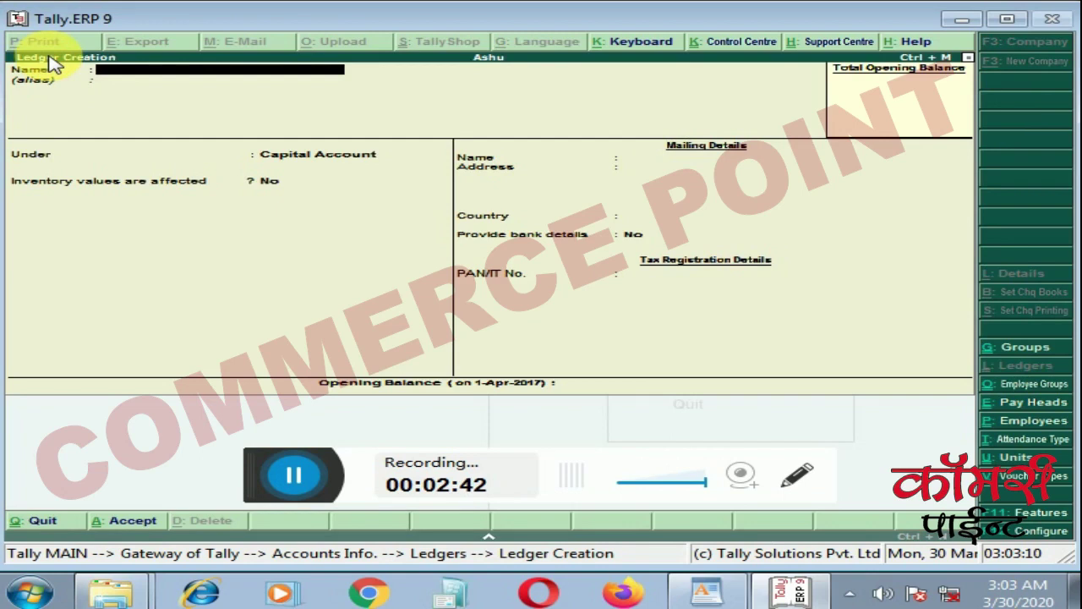
pyautogui.press('Escape')
pyautogui.press('Escape')
pyautogui.press('Escape')
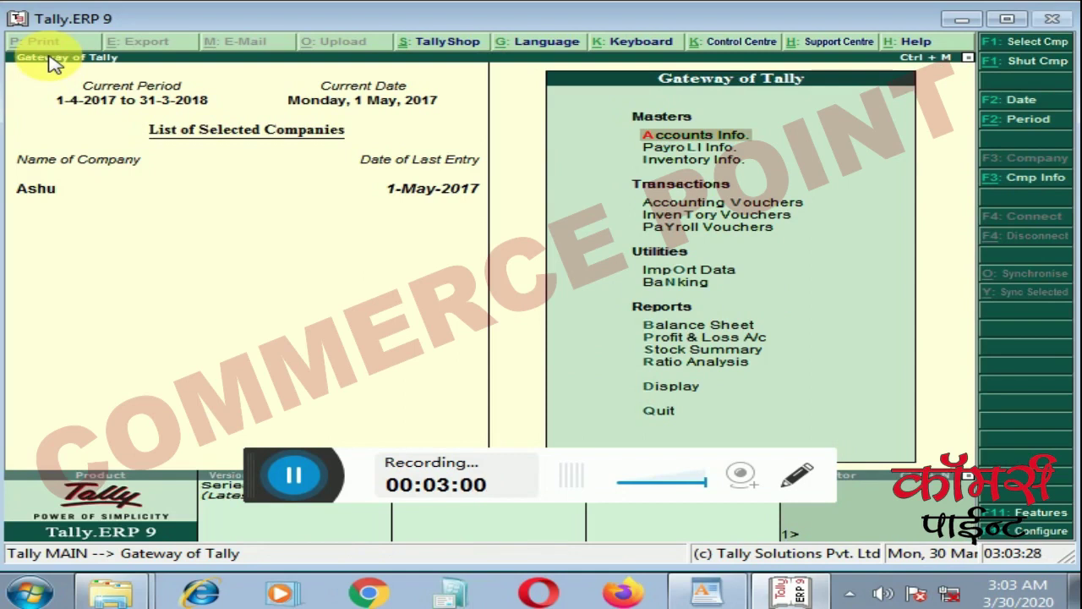
# - View the company's Accounting Features and return to the Gateway of Tally without accepting changes
pyautogui.press('F11')
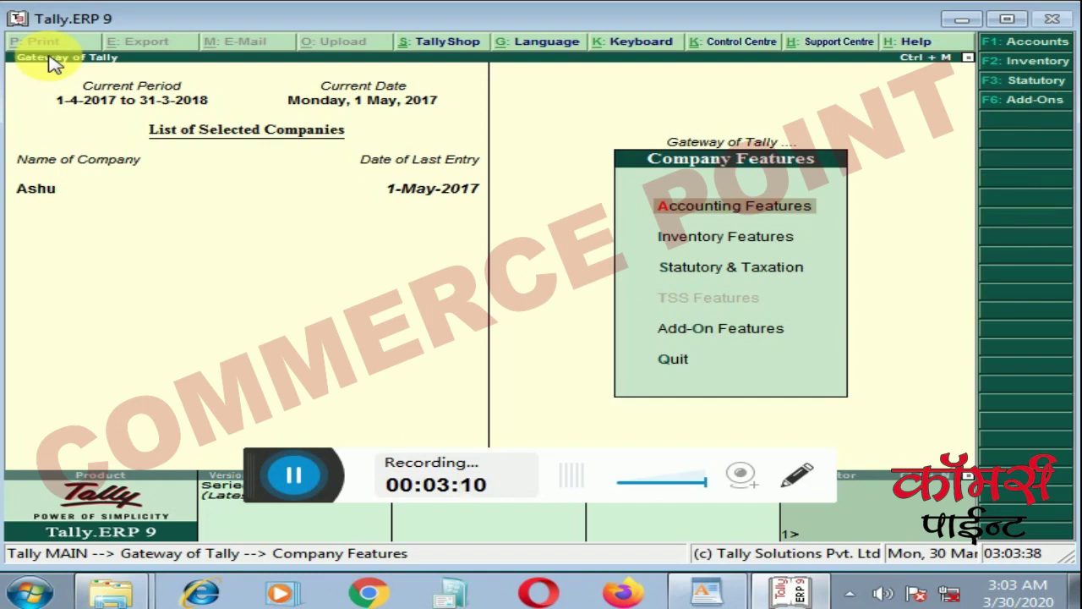
pyautogui.press('Return')
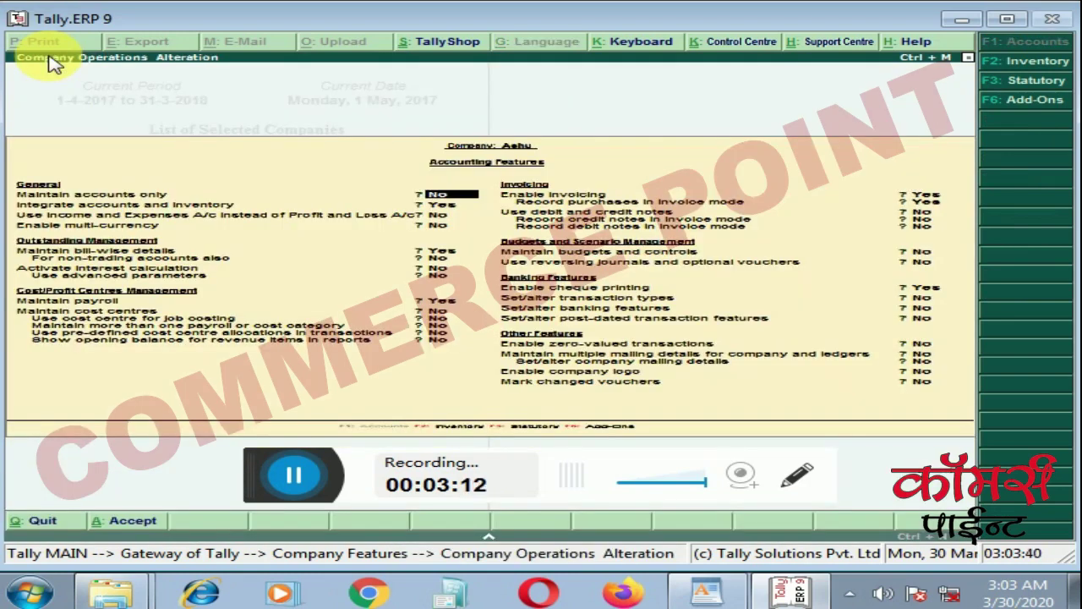
pyautogui.press('BackSpace')
pyautogui.press('Escape')
pyautogui.press('Return')
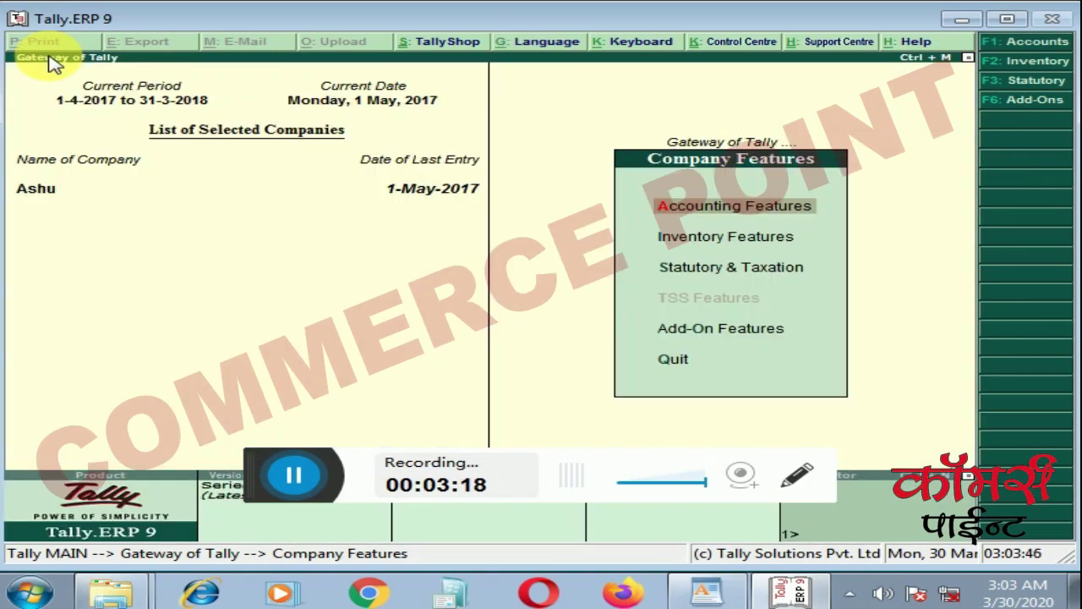
pyautogui.press('Escape')
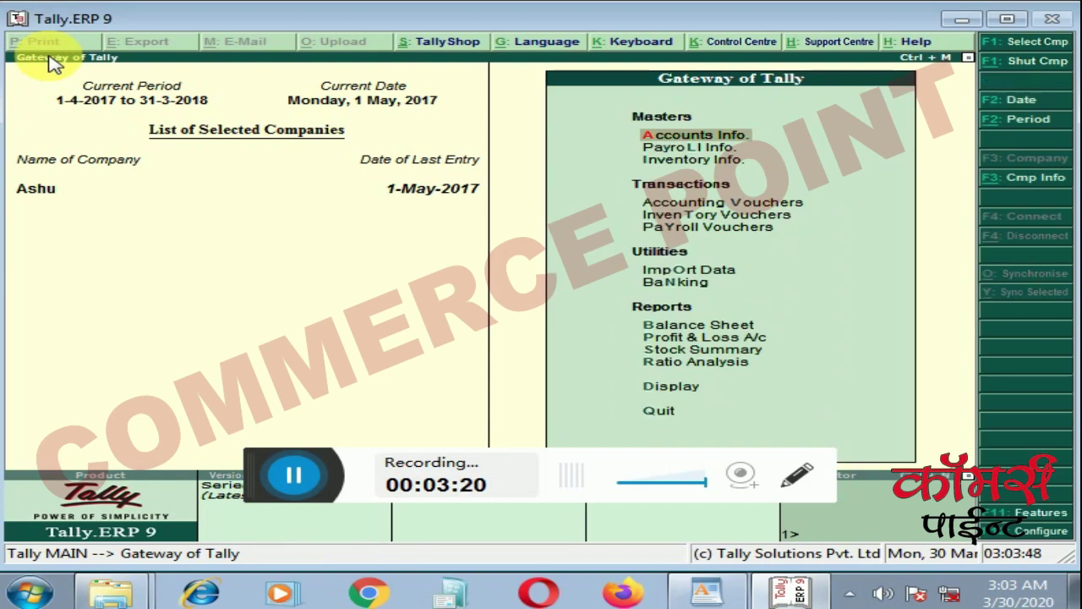
# - Open Accounting Vouchers to reach a blank Payment voucher
pyautogui.press('Down')
pyautogui.press('Down')
pyautogui.press('Down')
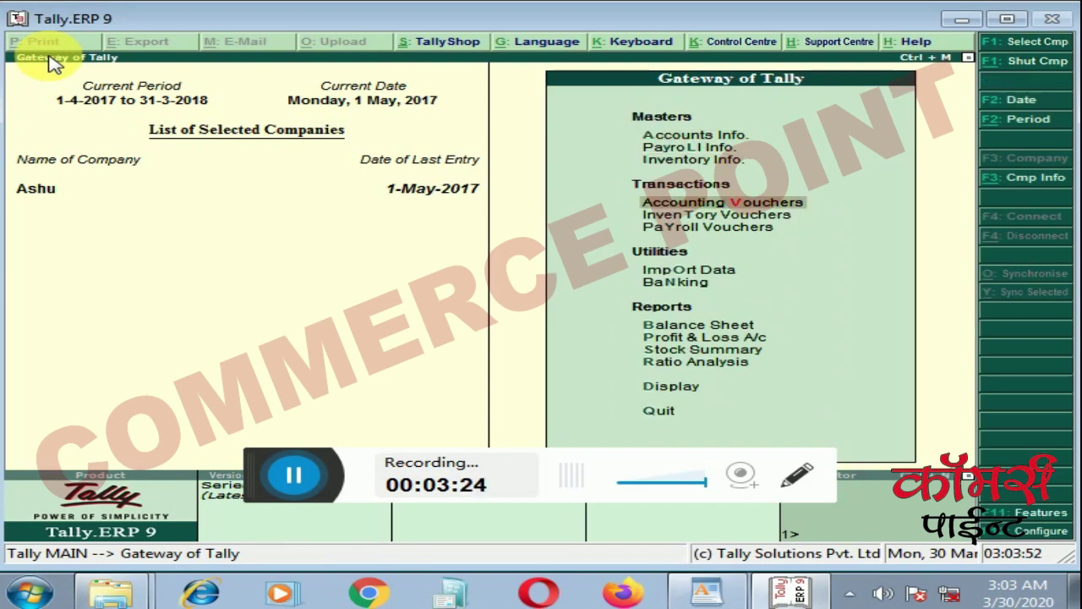
pyautogui.press('Return')
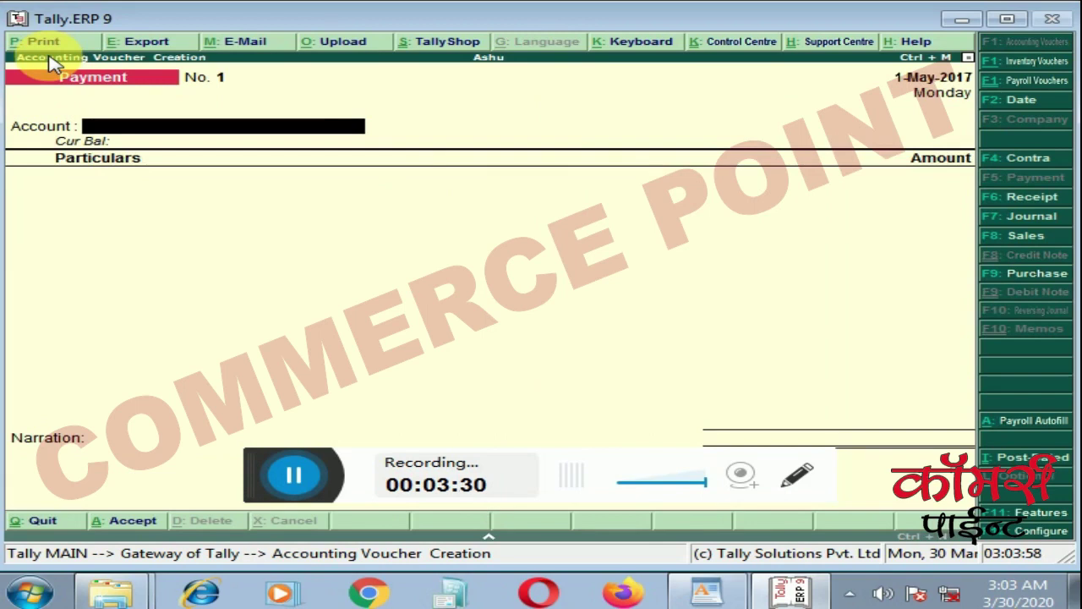
# - Set "Enable purchase order processing" to Yes in the company's Inventory Features and accept the settings
pyautogui.press('F11')
pyautogui.press('F2')
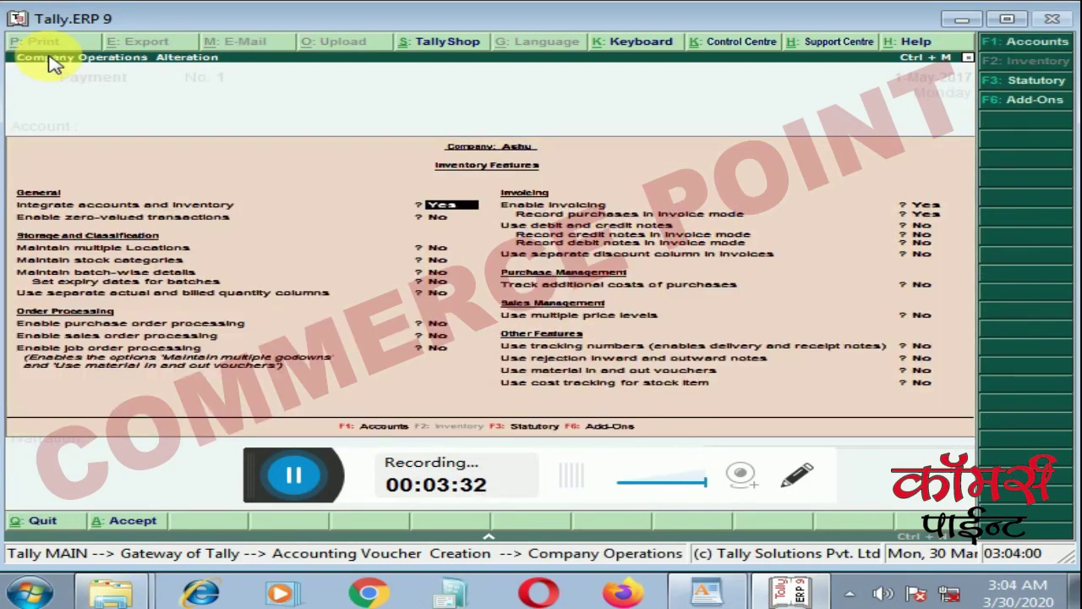
pyautogui.press('Return')
pyautogui.press('Return')
pyautogui.press('Return')
pyautogui.press('Return')
pyautogui.press('Return')
pyautogui.press('Return')
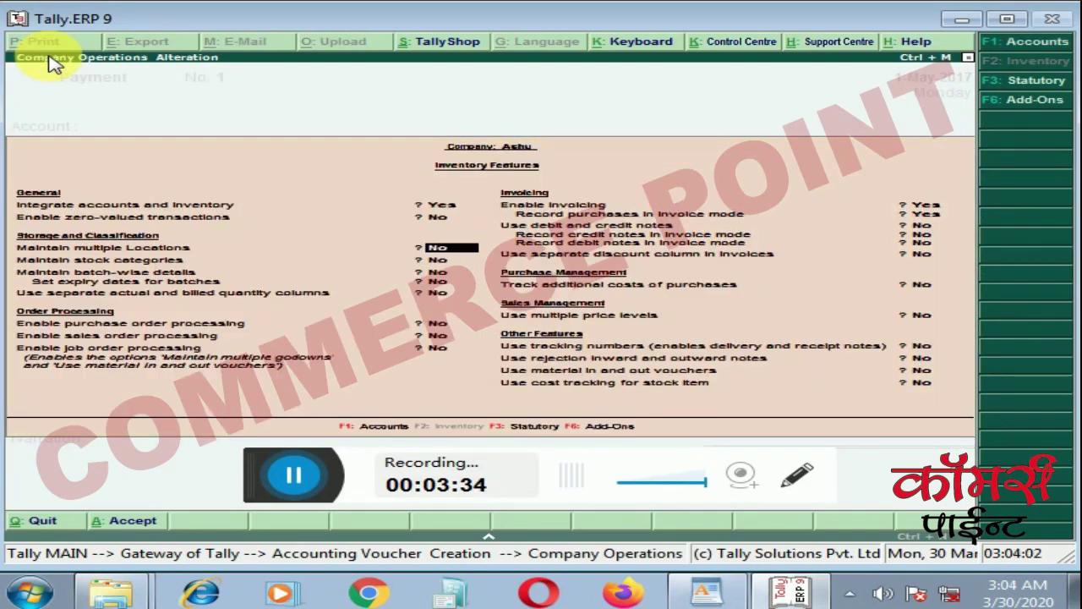
pyautogui.press('Return')
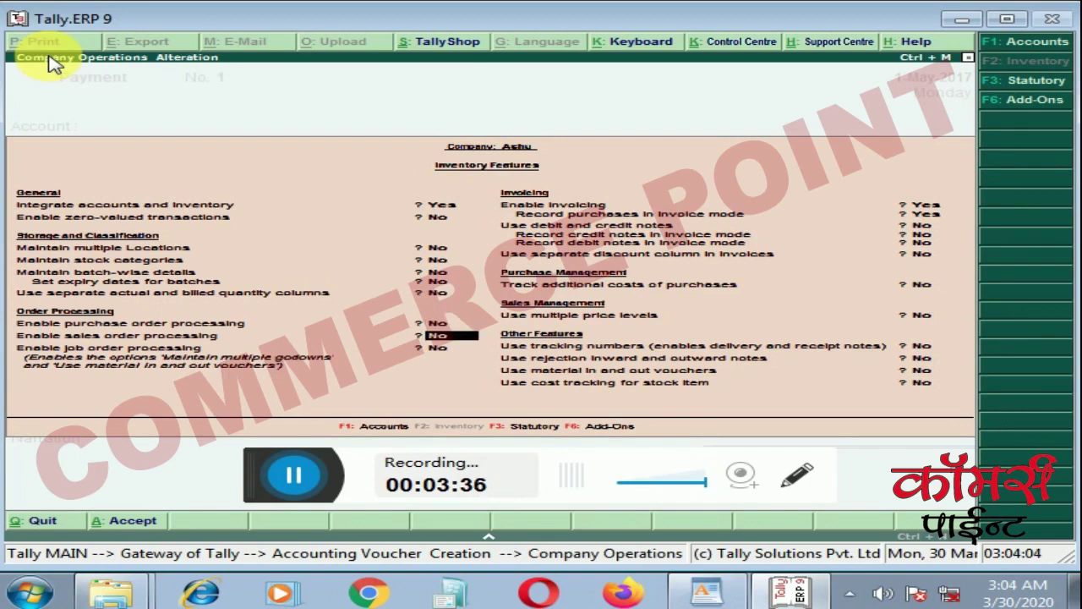
pyautogui.press('Up')
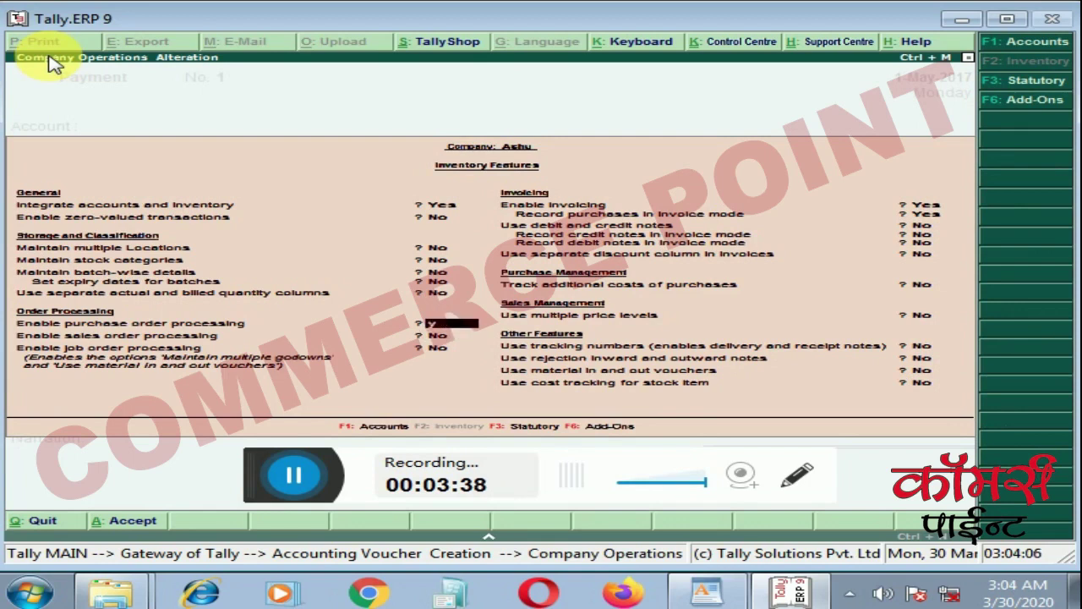
pyautogui.press('Return')
pyautogui.press('Return')
pyautogui.press('Return')
pyautogui.press('Return')
pyautogui.press('Return')
pyautogui.press('Return')
pyautogui.press('Return')
pyautogui.press('Return')
pyautogui.press('Return')
pyautogui.press('Return')
pyautogui.press('Return')
pyautogui.press('Return')
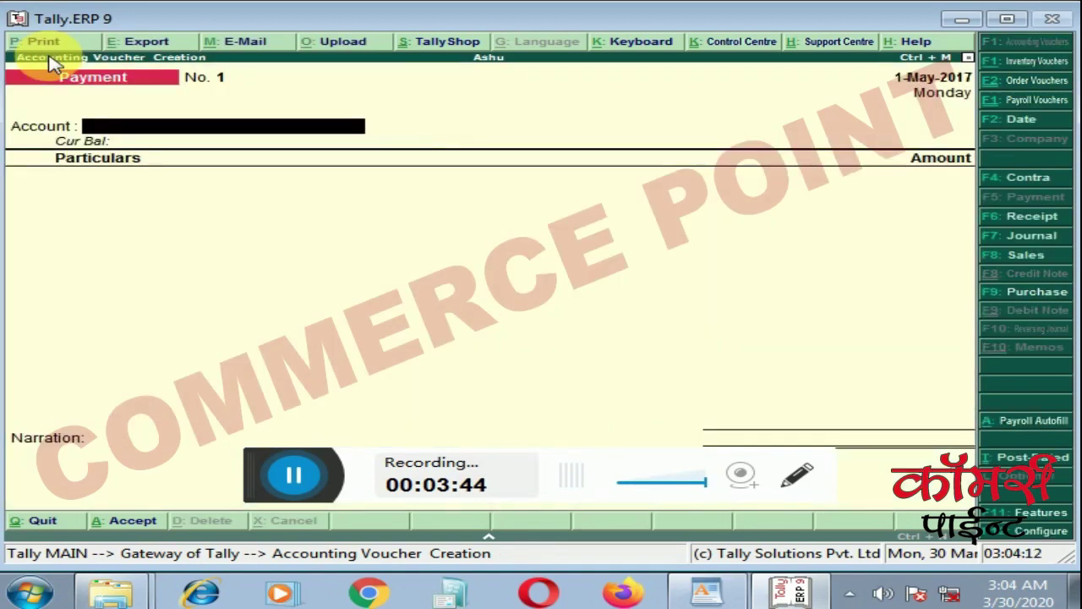
# - Open a blank Purchase Order voucher, back out to the Payment voucher, and bring up the Purchase Order again
pyautogui.hotkey('ctrl', 'F9')
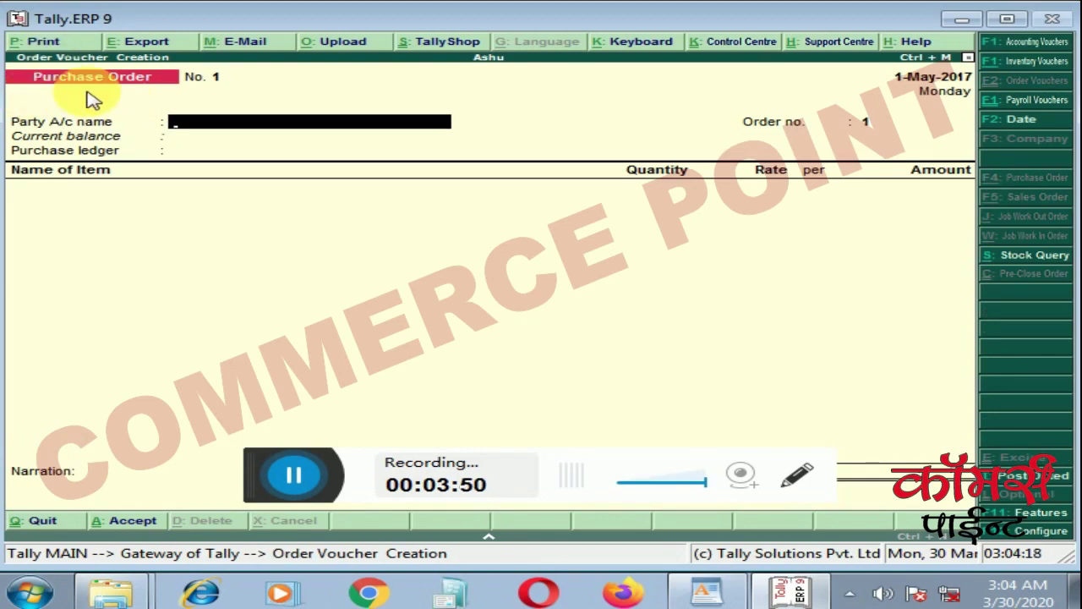
pyautogui.press('Escape')
pyautogui.press('Return')
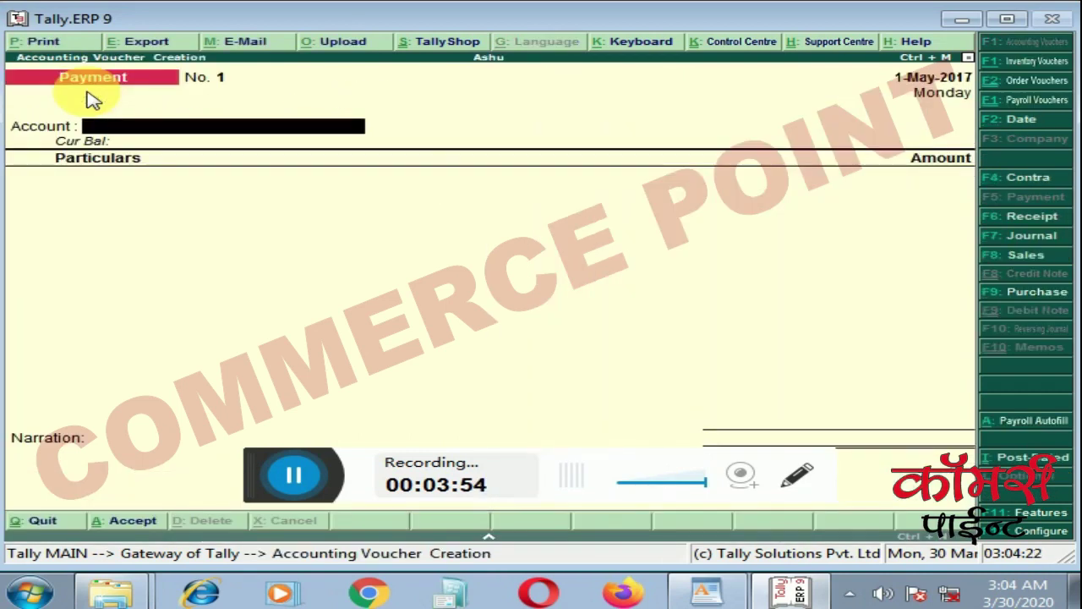
pyautogui.hotkey('alt', 'F4')
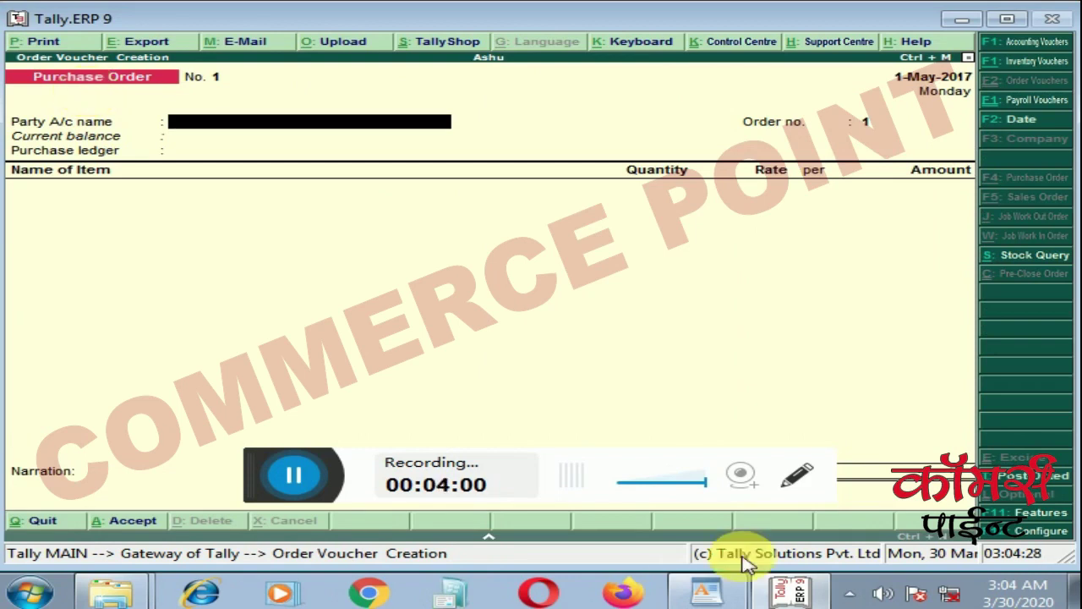
# - Switch to the WordPad outline and add the shortcut note "alter+f4" on a new line below "Enter="
pyautogui.click(689, 587)
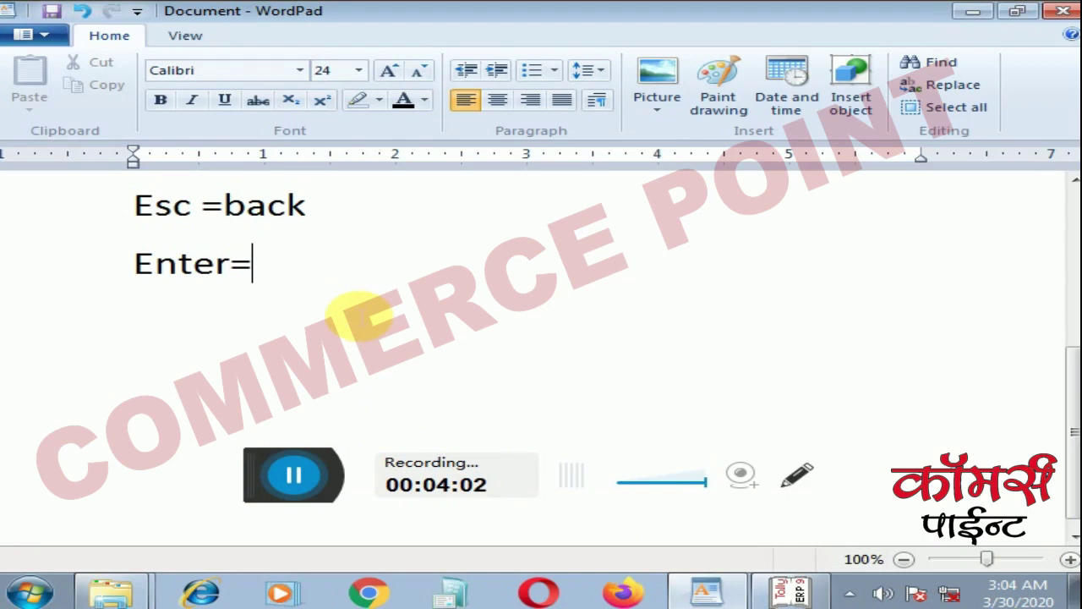
pyautogui.write('alter')
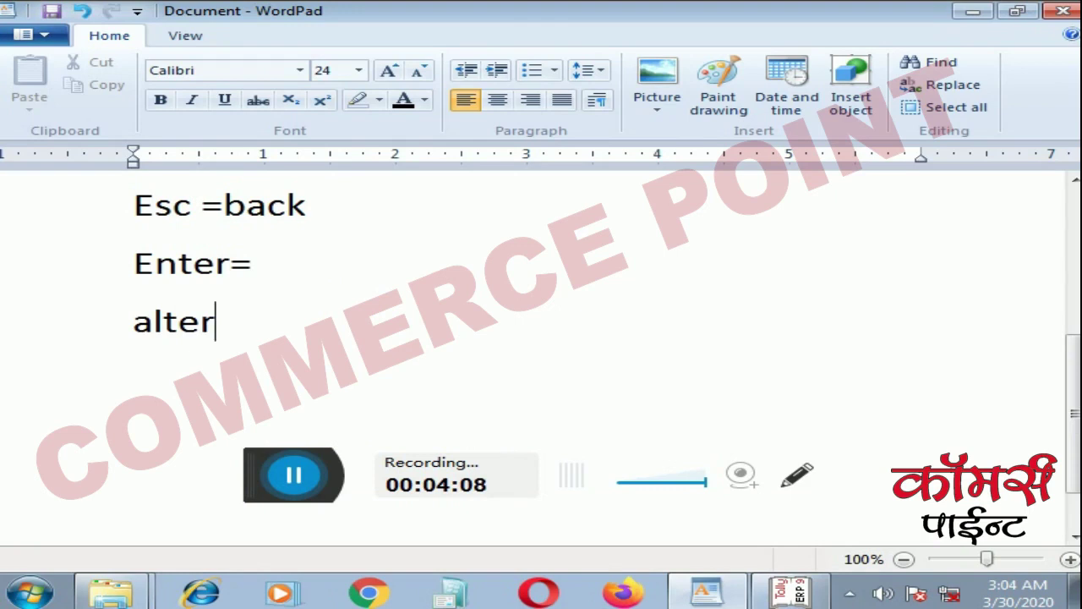
pyautogui.write('=')
pyautogui.press('BackSpace')
pyautogui.write('+f')
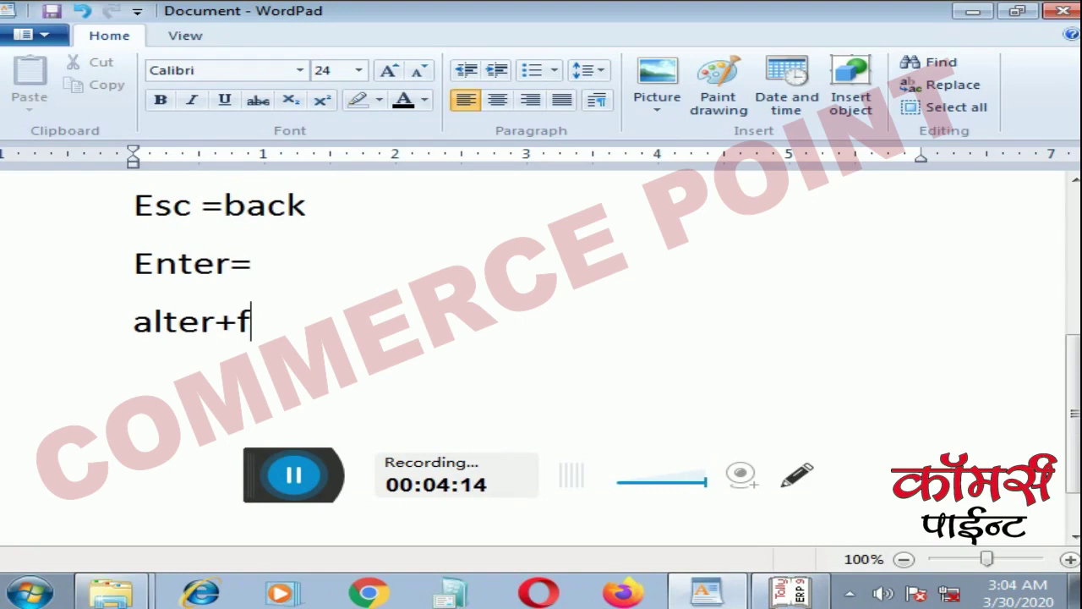
pyautogui.write('4')
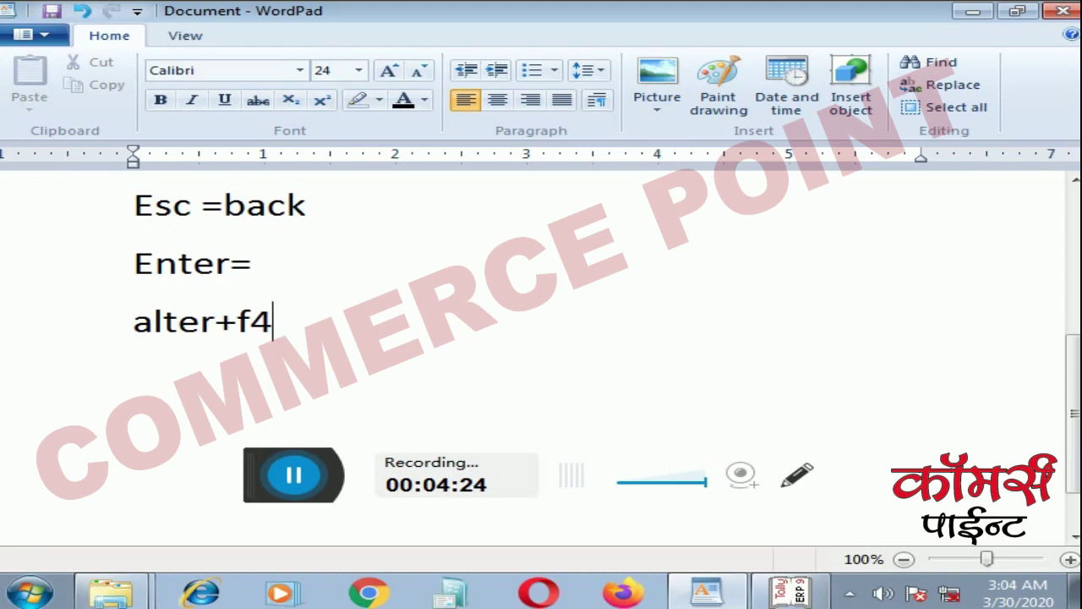
pyautogui.scroll(3, 355, 389)
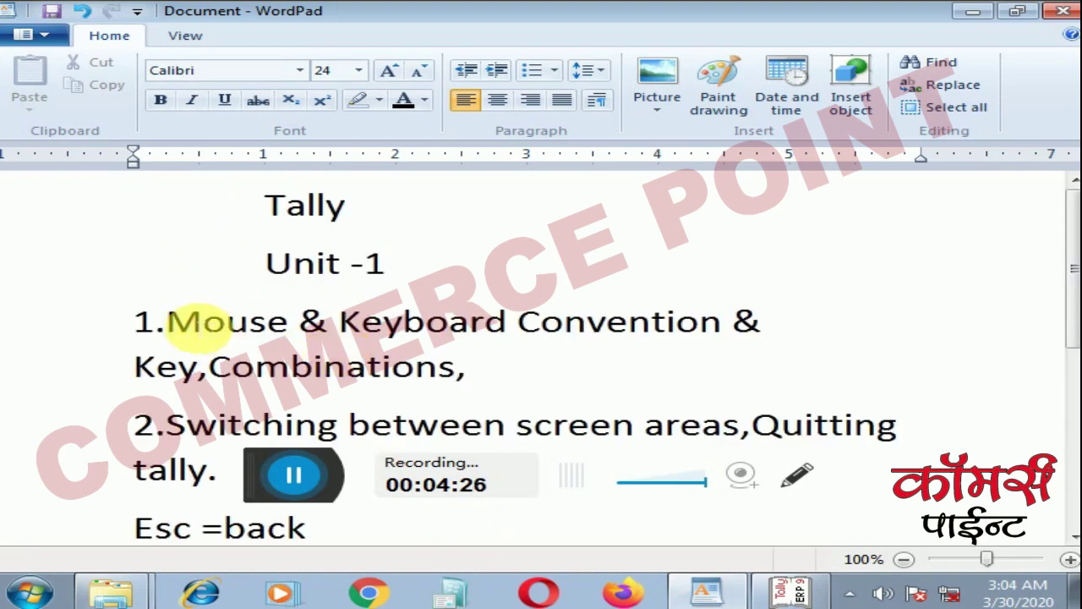
# - Highlight the "Mouse & Keyboard Convention" and "Key,Combinations" wording of topic 1 in the outline for review
pyautogui.moveTo(168, 321); pyautogui.dragTo(731, 332)
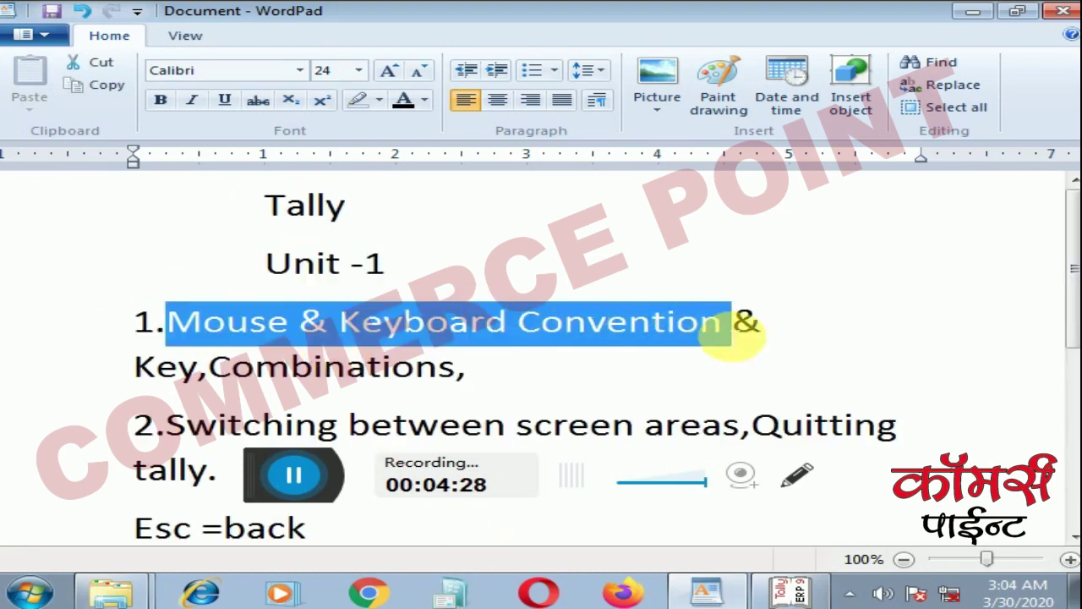
pyautogui.moveTo(133, 367); pyautogui.dragTo(283, 375)
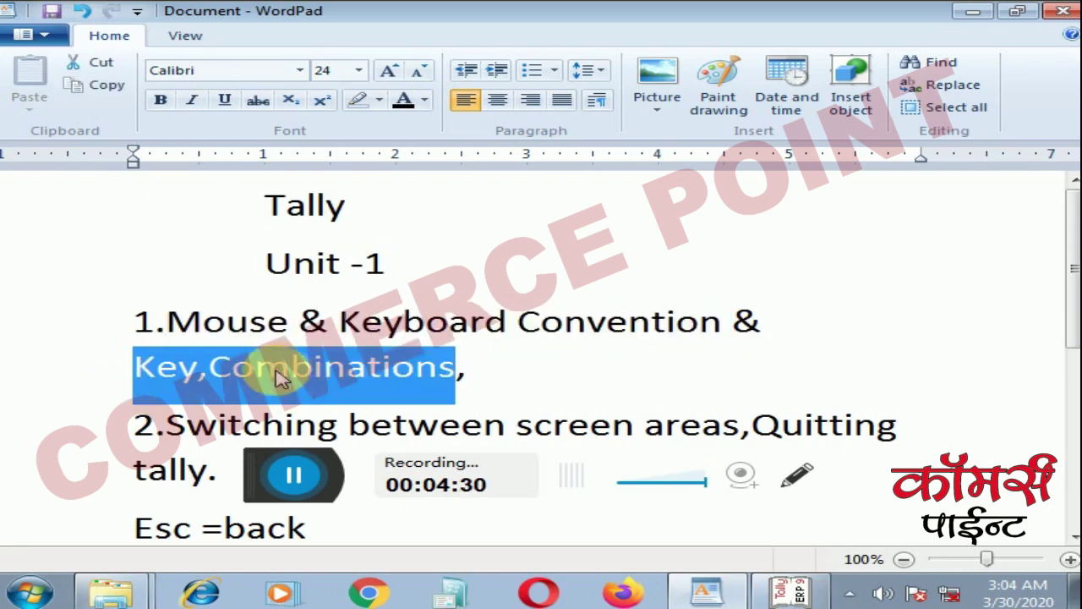
pyautogui.scroll(-4, 355, 361)
pyautogui.scroll(2, 279, 313)
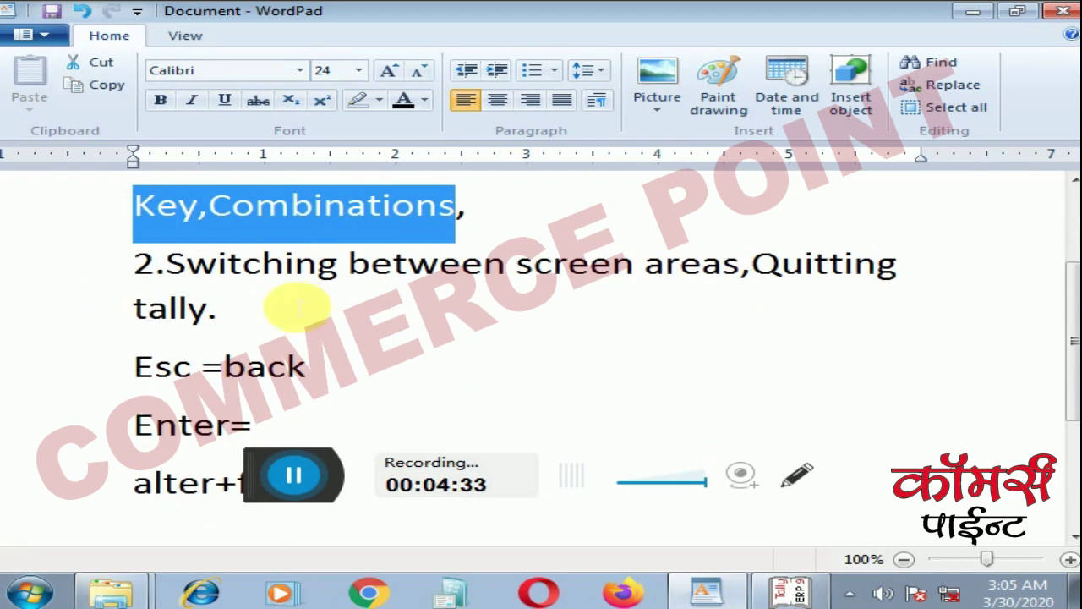
# - Add the note "yes/no" on a new line below "alter+f4" and select it
pyautogui.scroll(-1, 271, 343)
pyautogui.scroll(-3, 270, 342)
pyautogui.click(321, 273)
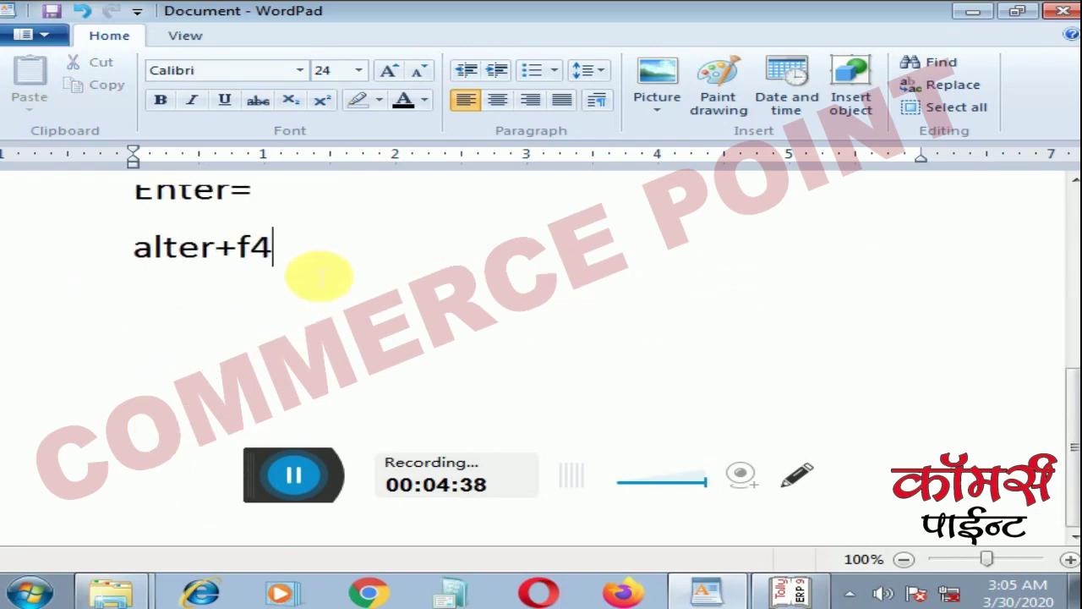
pyautogui.press('Return')
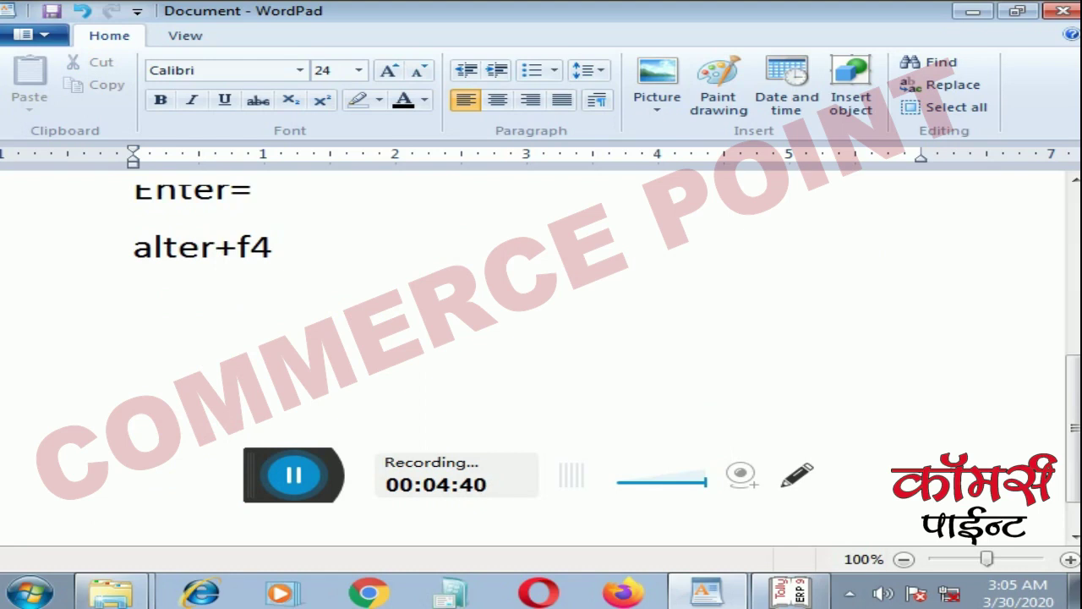
pyautogui.write('yes/no')
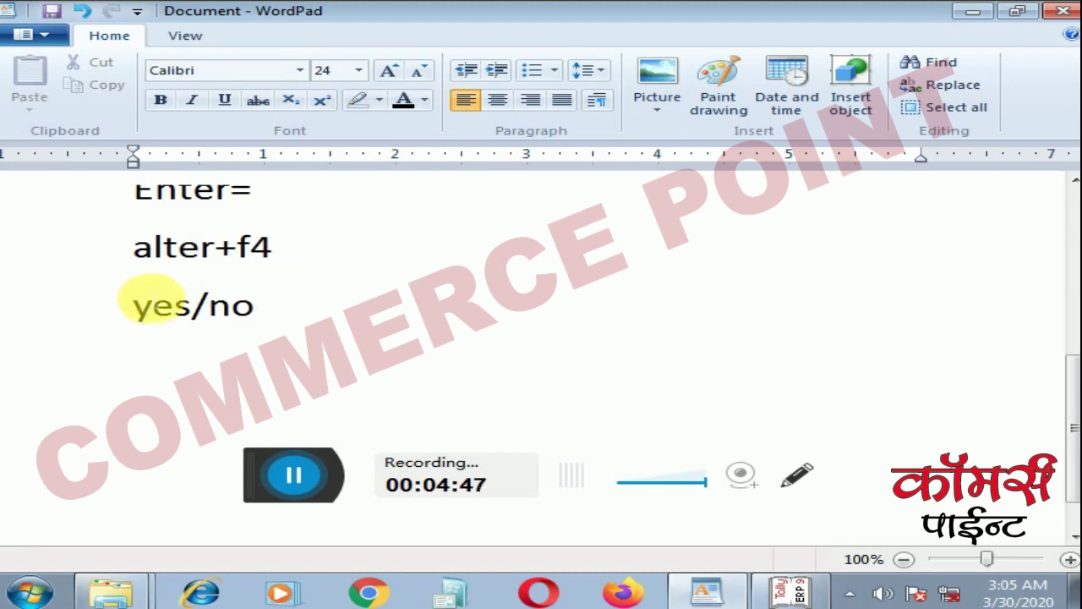
pyautogui.moveTo(144, 306); pyautogui.dragTo(246, 309)
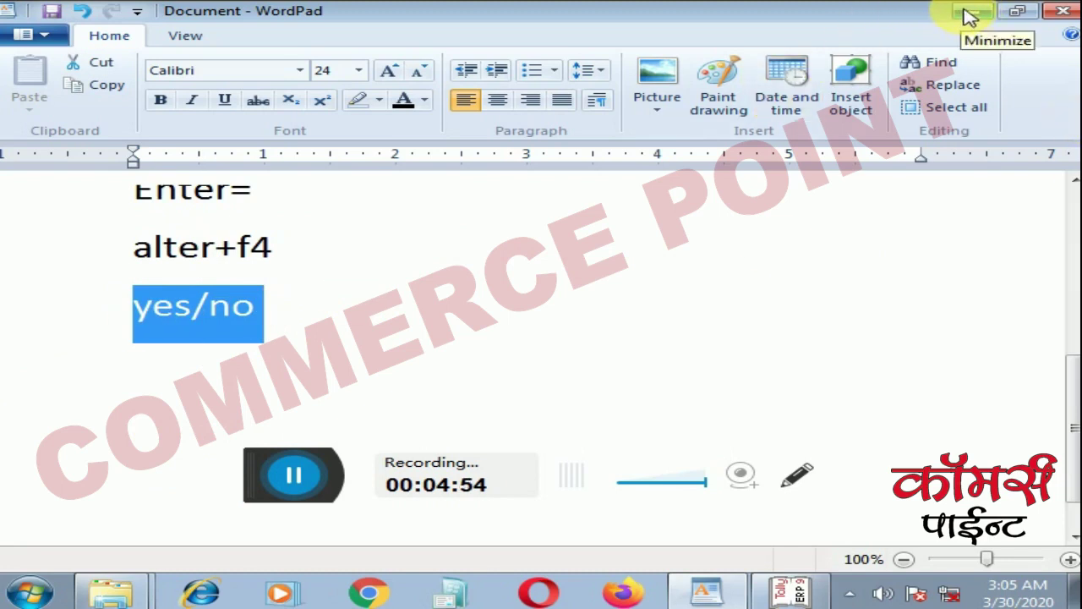
# - Switch to Tally.ERP 9, quit the Purchase Order voucher with Yes, and return to the Gateway of Tally
pyautogui.hotkey('alt', 'Tab')
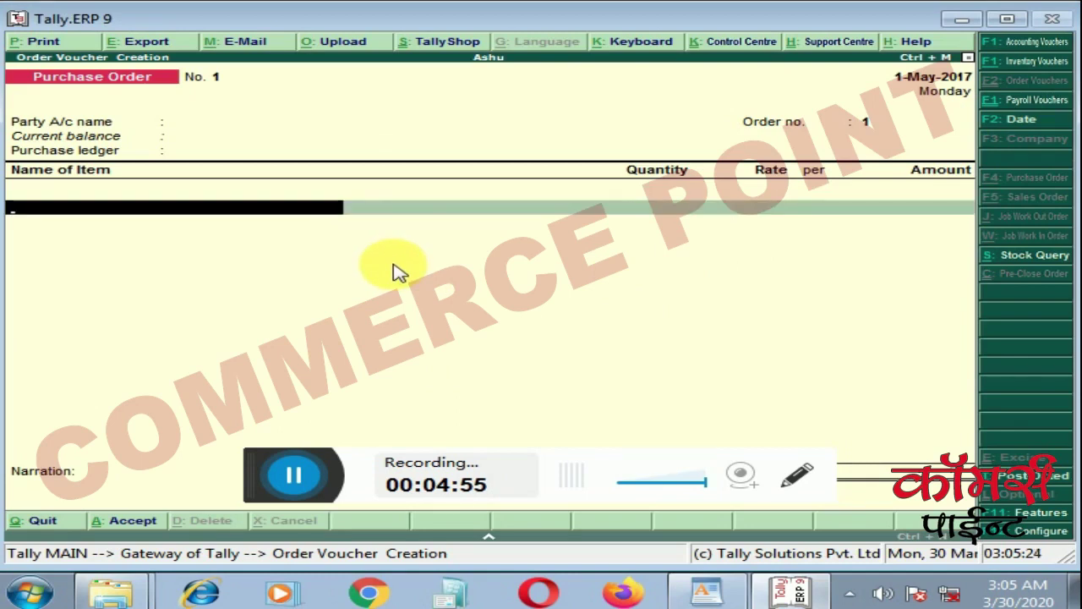
pyautogui.press('Return')
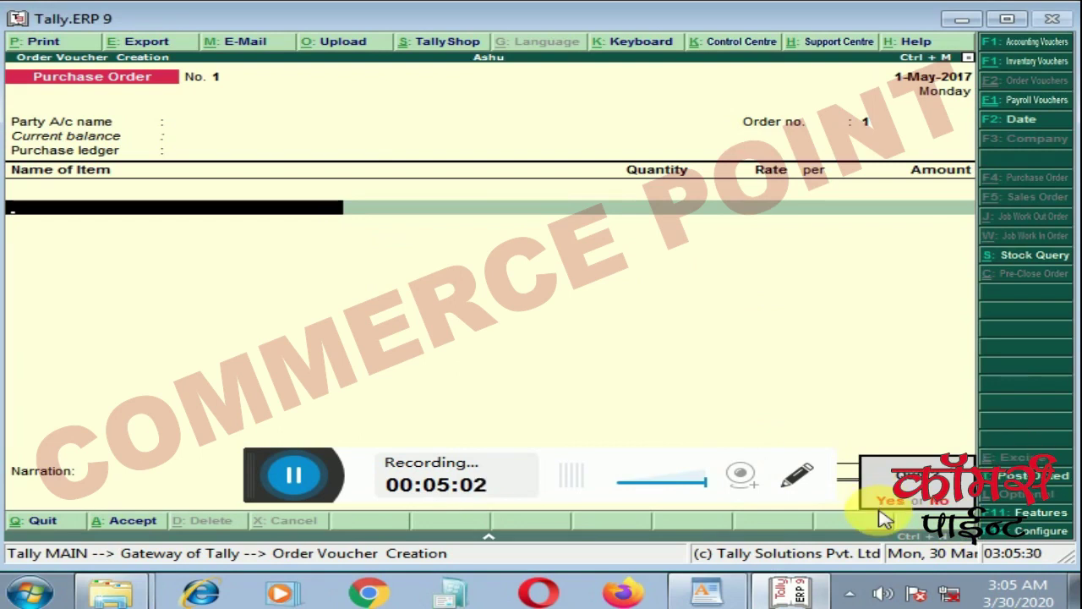
pyautogui.press('Return')
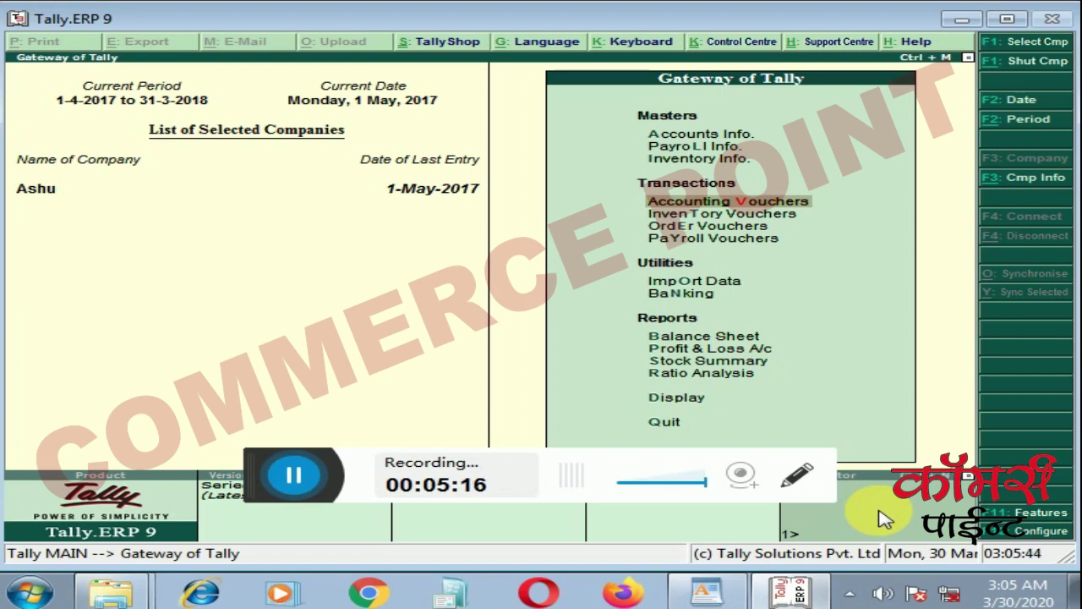
# - Bring up the Quit prompt from the Gateway of Tally and answer No, and on a second prompt quit Tally with Yes
pyautogui.press('Escape')
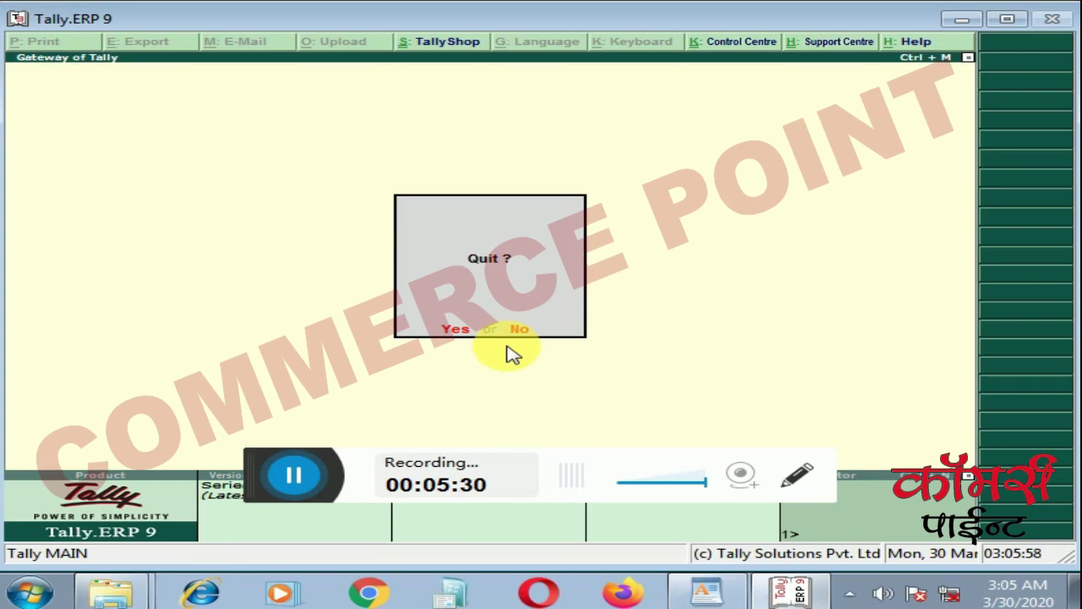
pyautogui.press('n')
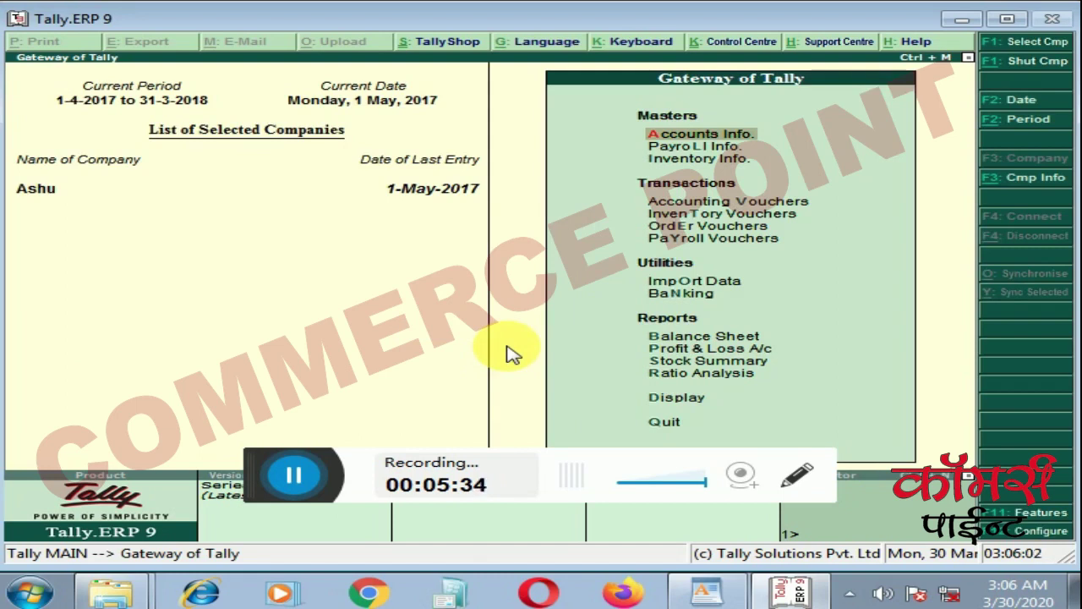
pyautogui.press('Escape')
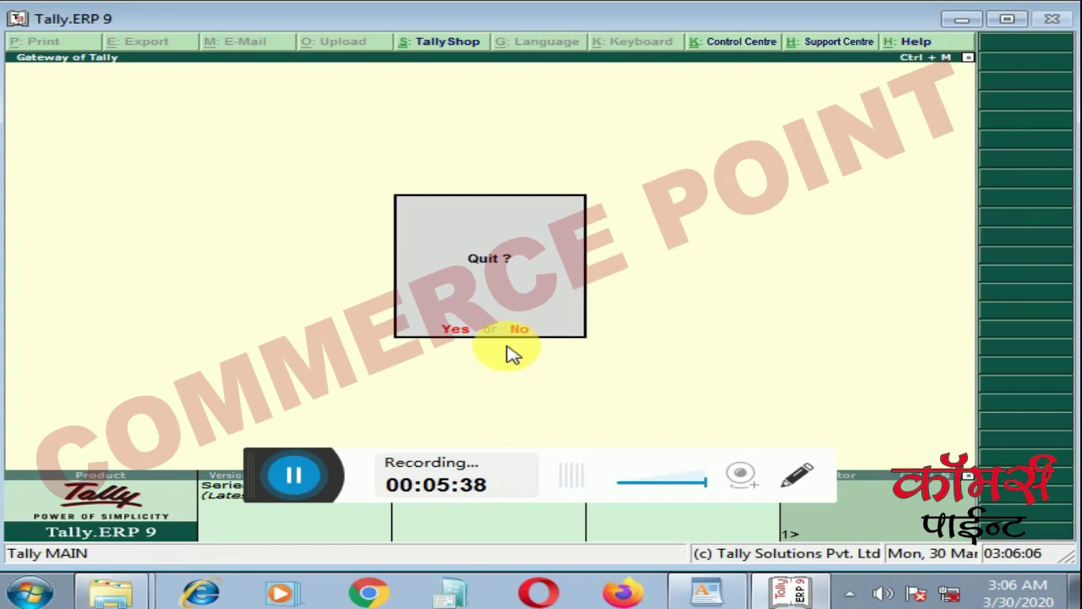
pyautogui.press('Return')
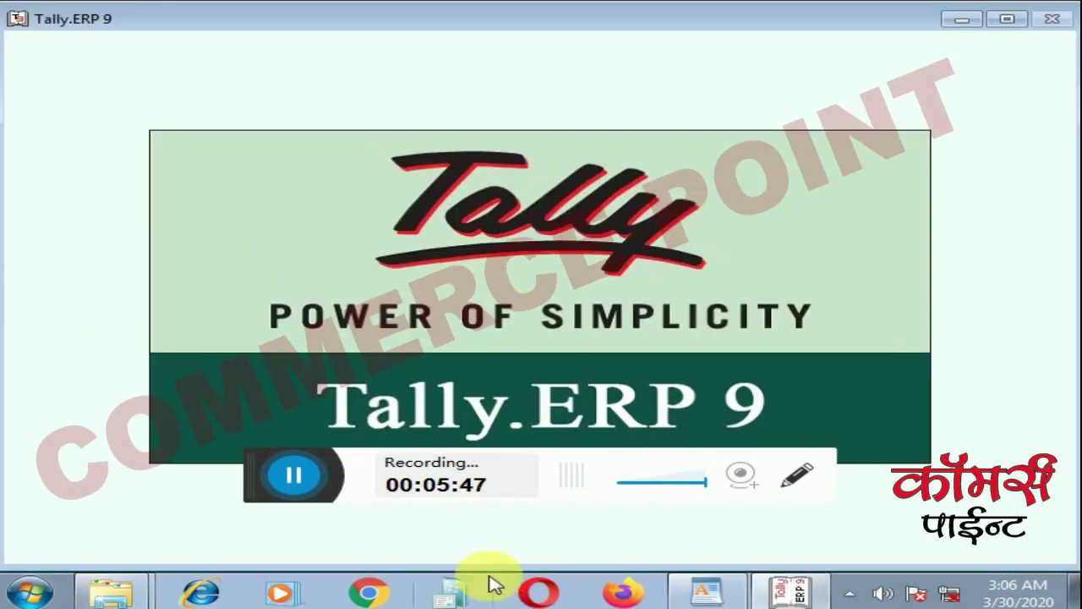
# - Switch to the WordPad outline and review topic 1, highlighting "Keyboard Convention" and "Combinations"
pyautogui.click(704, 606)
pyautogui.scroll(10, 242, 283)
pyautogui.moveTo(166, 322); pyautogui.dragTo(578, 362)
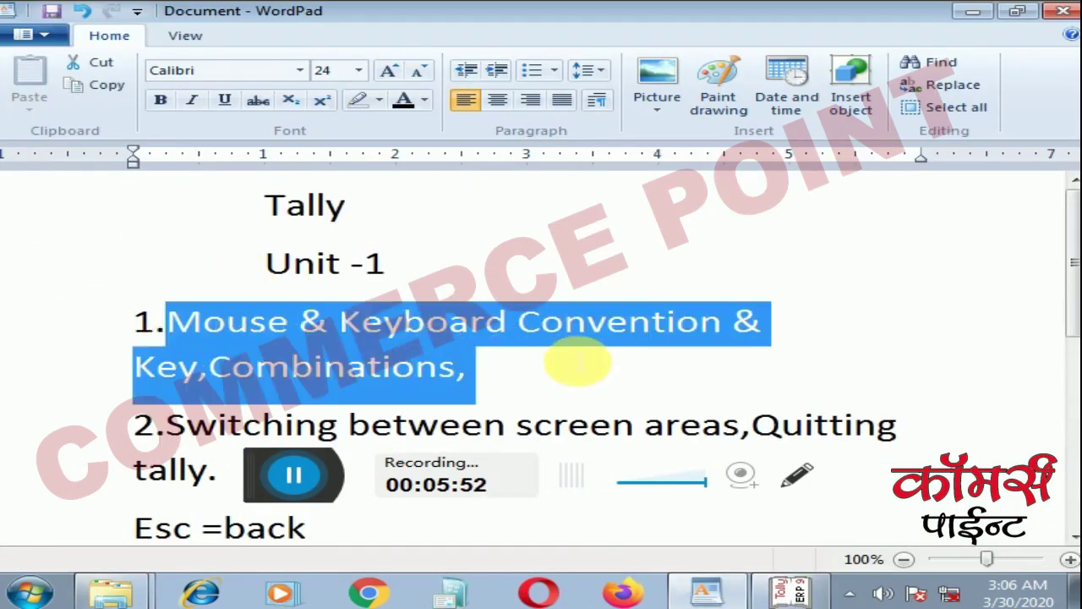
pyautogui.click(252, 320)
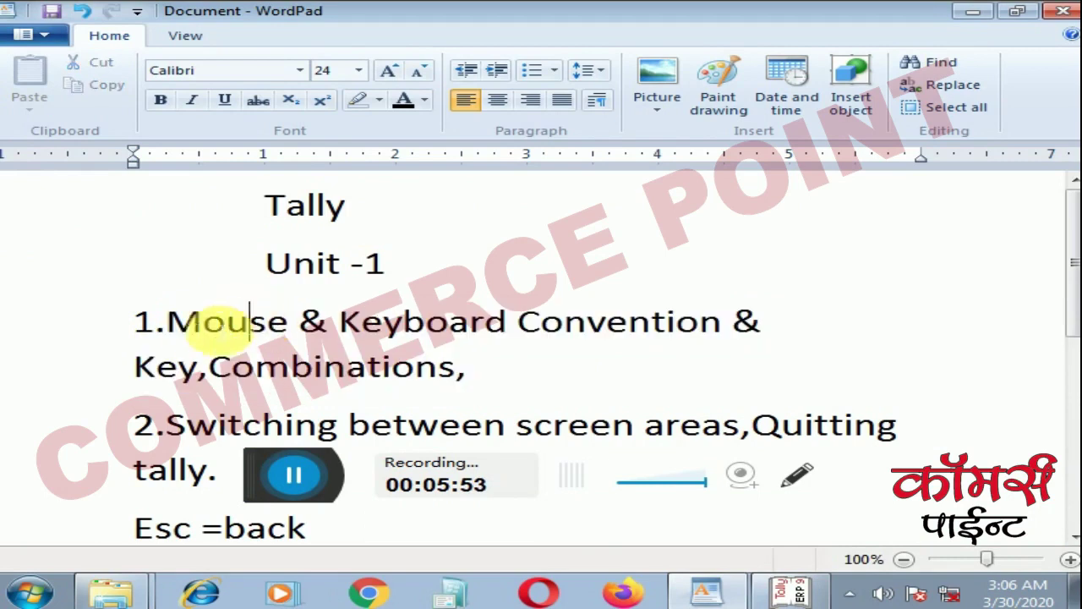
pyautogui.moveTo(164, 324); pyautogui.dragTo(588, 339)
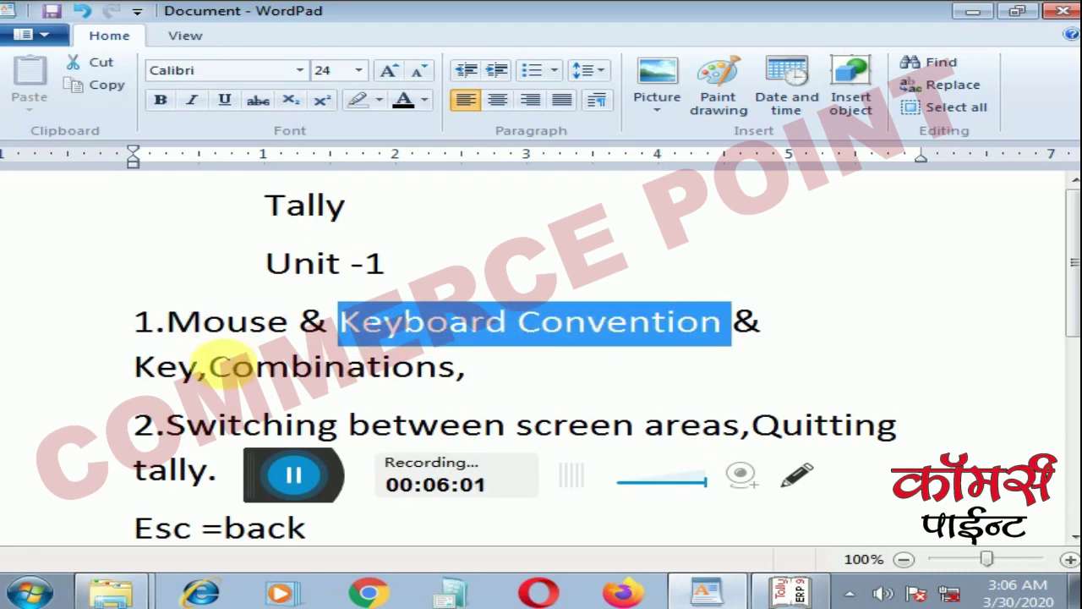
pyautogui.moveTo(135, 369); pyautogui.dragTo(462, 385)
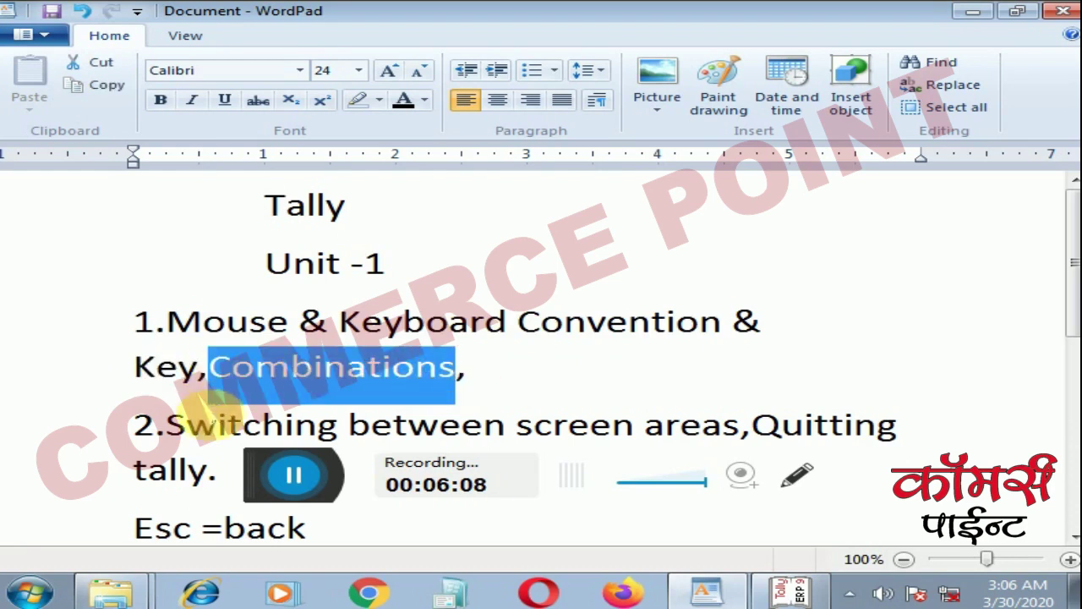
# - Review topic 2 in the outline, highlighting "Switching between screen areas" and "Quitting tally"
pyautogui.scroll(-1, 221, 399)
pyautogui.scroll(-1, 221, 399)
pyautogui.moveTo(155, 263); pyautogui.dragTo(684, 285)
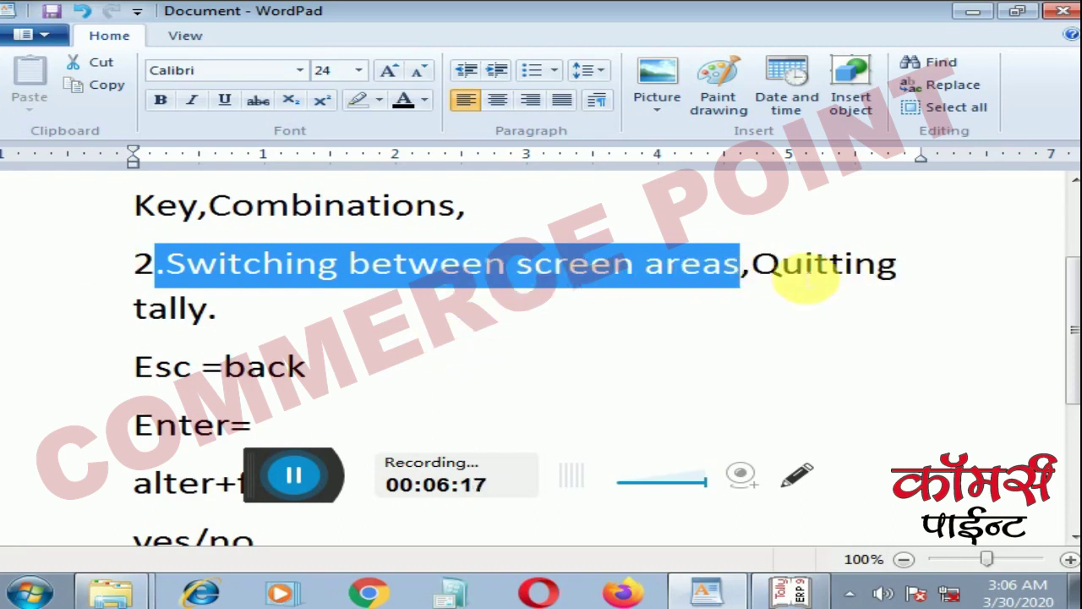
pyautogui.moveTo(755, 272); pyautogui.dragTo(879, 283)
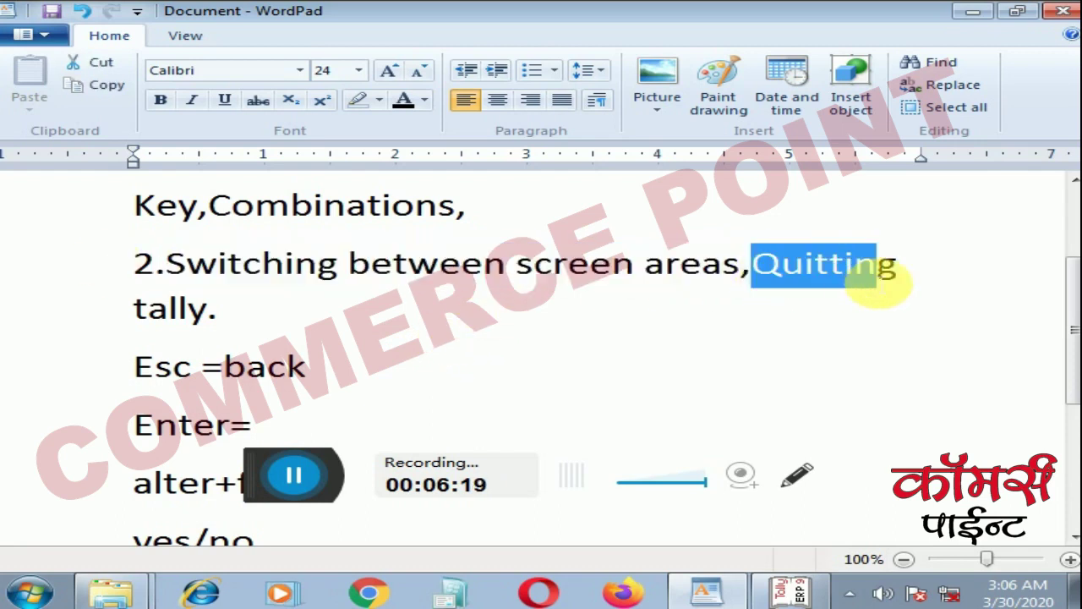
pyautogui.click(103, 301)
# - Review the shortcut notes one by one, highlighting the "Esc =back", "Enter=", "alter+f4" and "yes/no" lines
pyautogui.scroll(-4, 309, 325)
pyautogui.scroll(2, 241, 300)
pyautogui.click(106, 249)
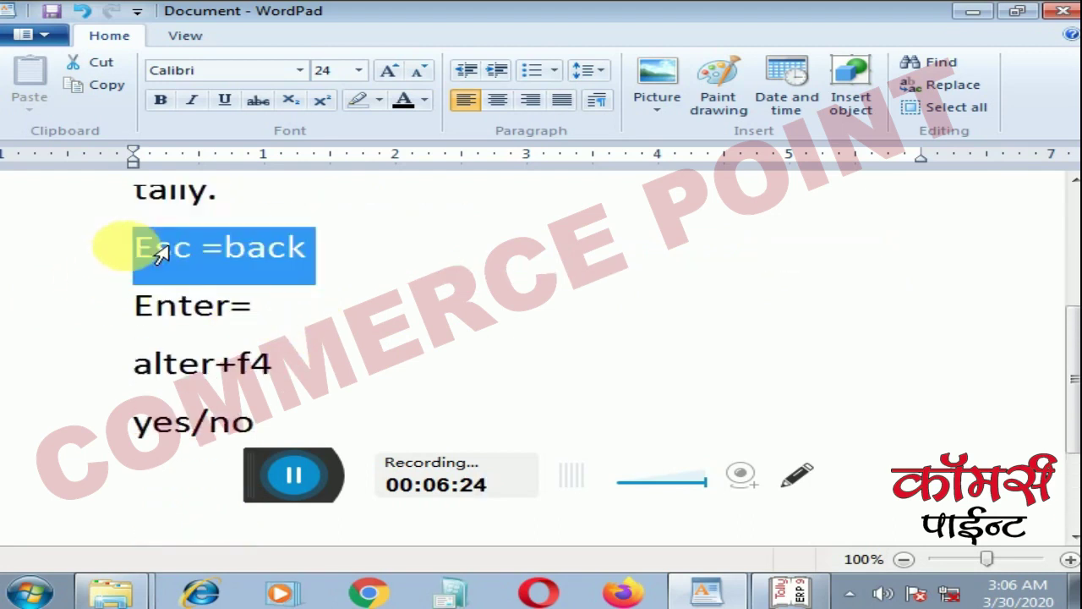
pyautogui.click(113, 307)
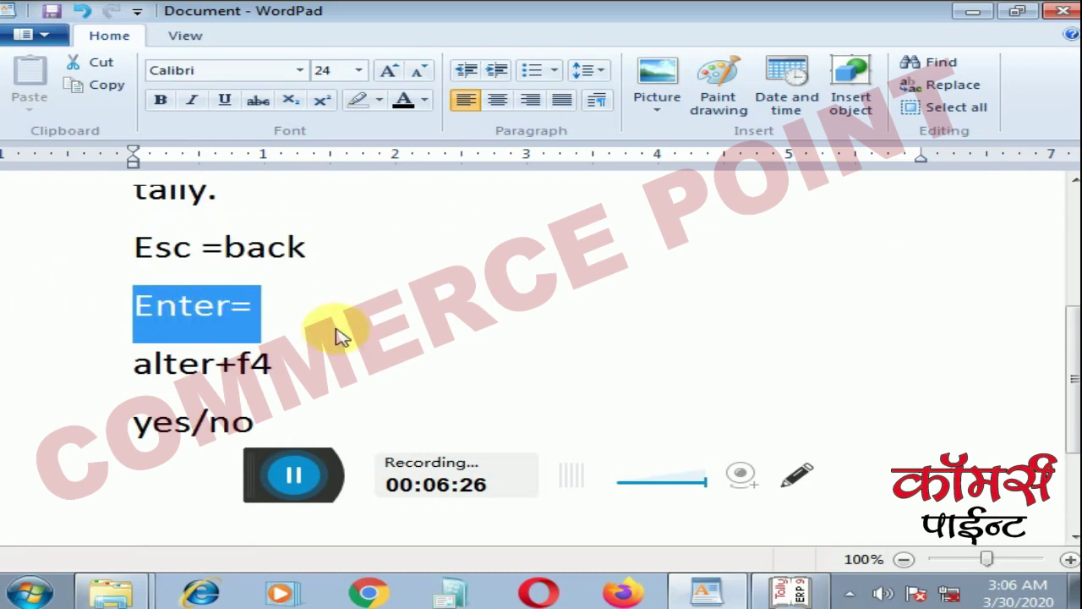
pyautogui.scroll(-3, 285, 338)
pyautogui.scroll(3, 285, 339)
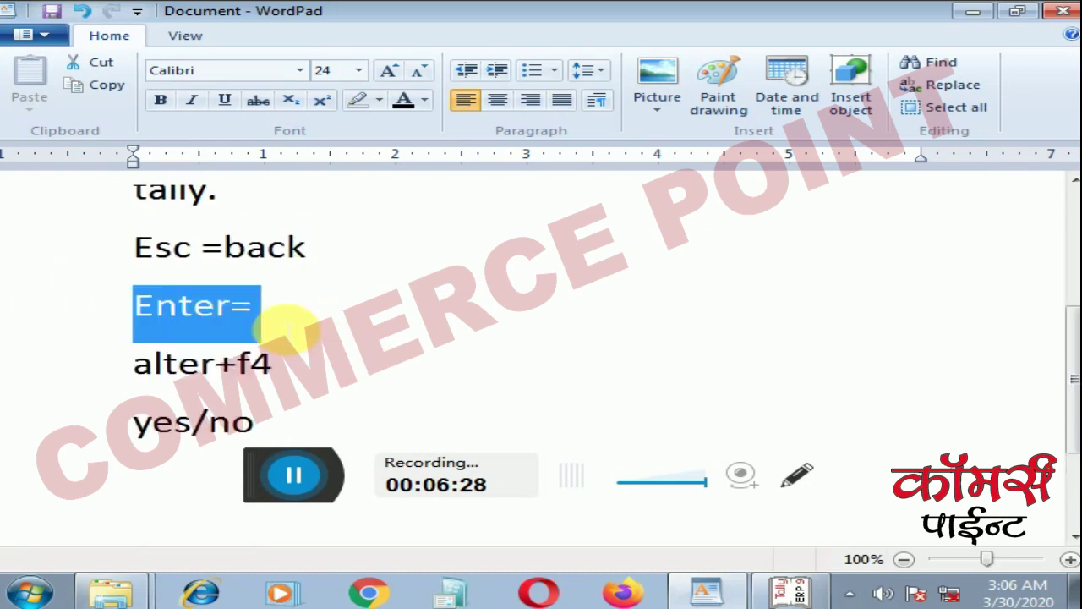
pyautogui.moveTo(135, 364); pyautogui.dragTo(287, 362)
pyautogui.scroll(-3, 287, 362)
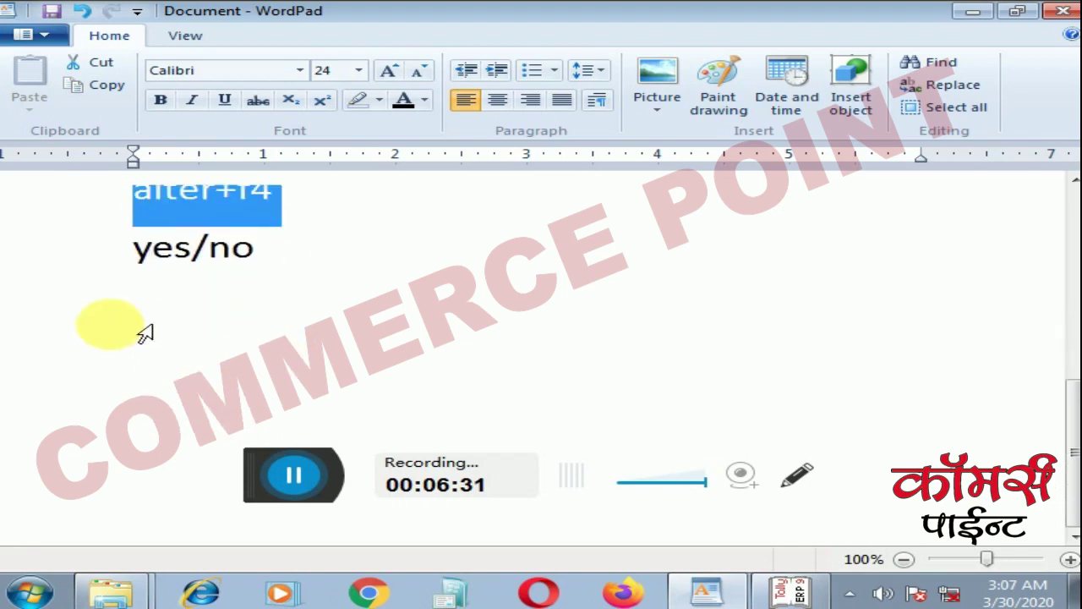
pyautogui.click(121, 245)
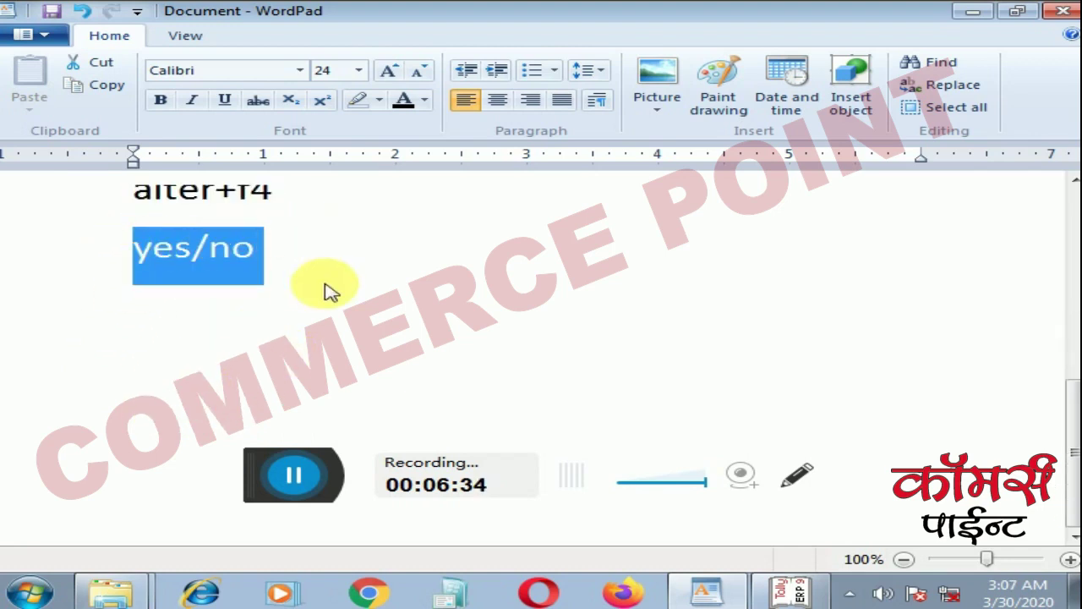